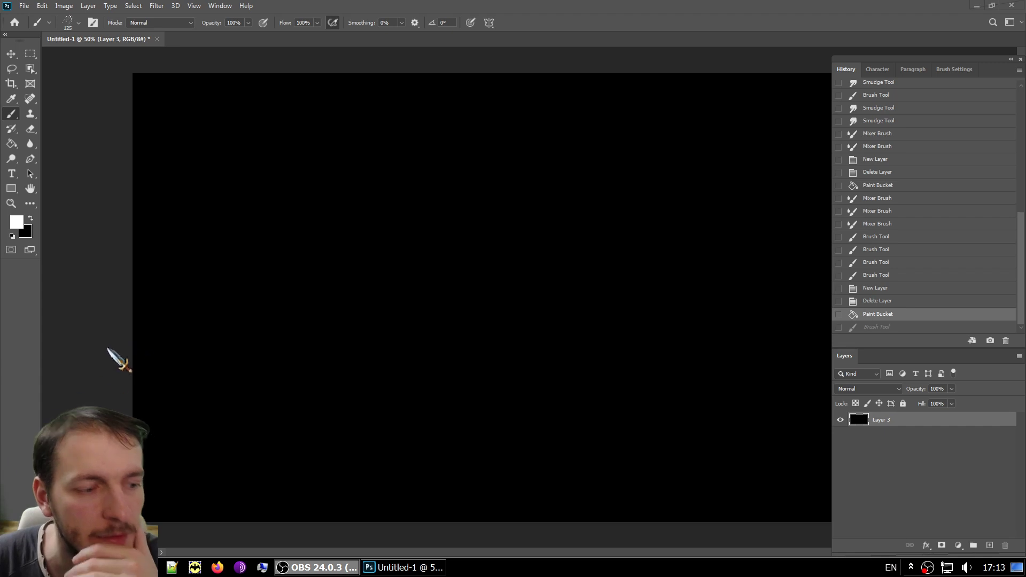
# Step: Paint several test spray strokes across the black canvas, undoing each one
pyautogui.click(107, 350)
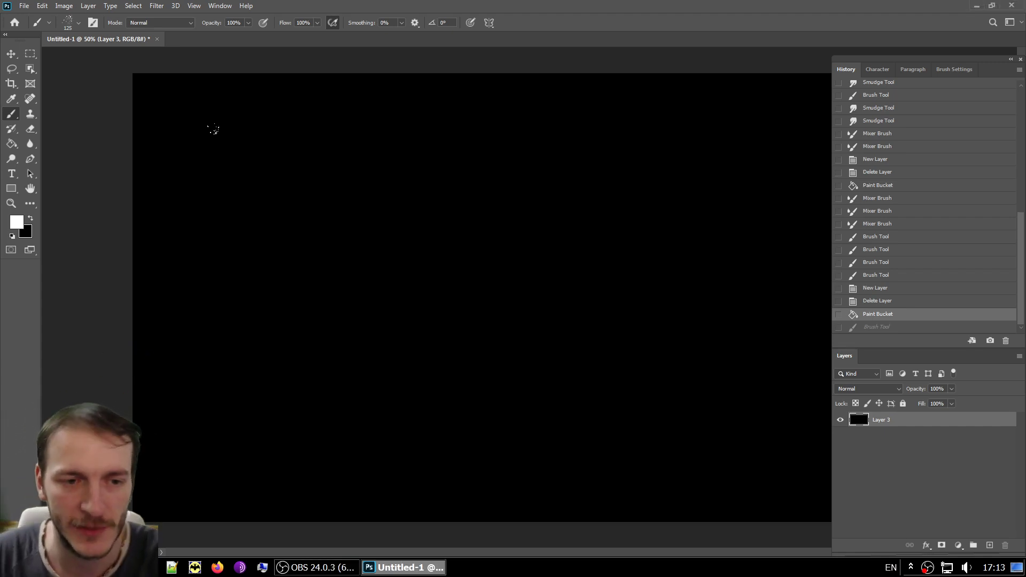
pyautogui.moveTo(214, 129); pyautogui.dragTo(593, 513)
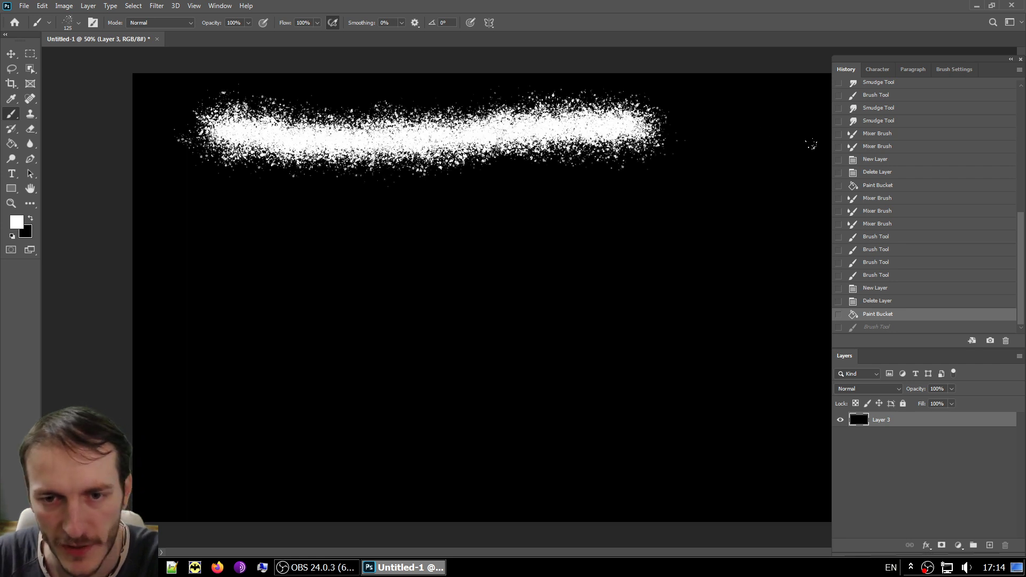
pyautogui.moveTo(247, 278); pyautogui.dragTo(615, 262)
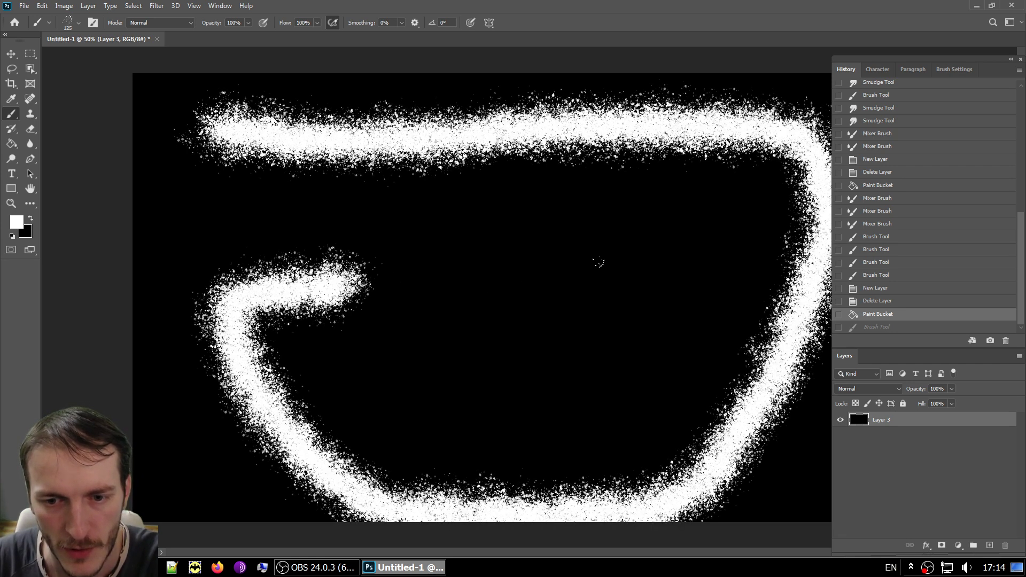
pyautogui.hotkey('ctrl', 'z')
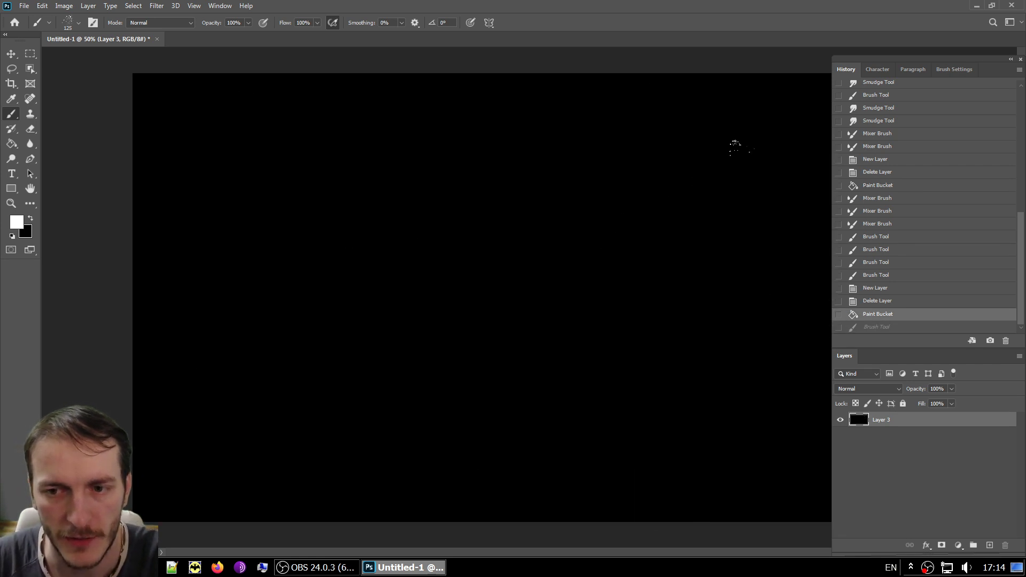
pyautogui.moveTo(735, 145)
pyautogui.mouseDown()
pyautogui.moveTo(142, 298)
pyautogui.moveTo(495, 499)
pyautogui.moveTo(693, 304)
pyautogui.mouseUp()
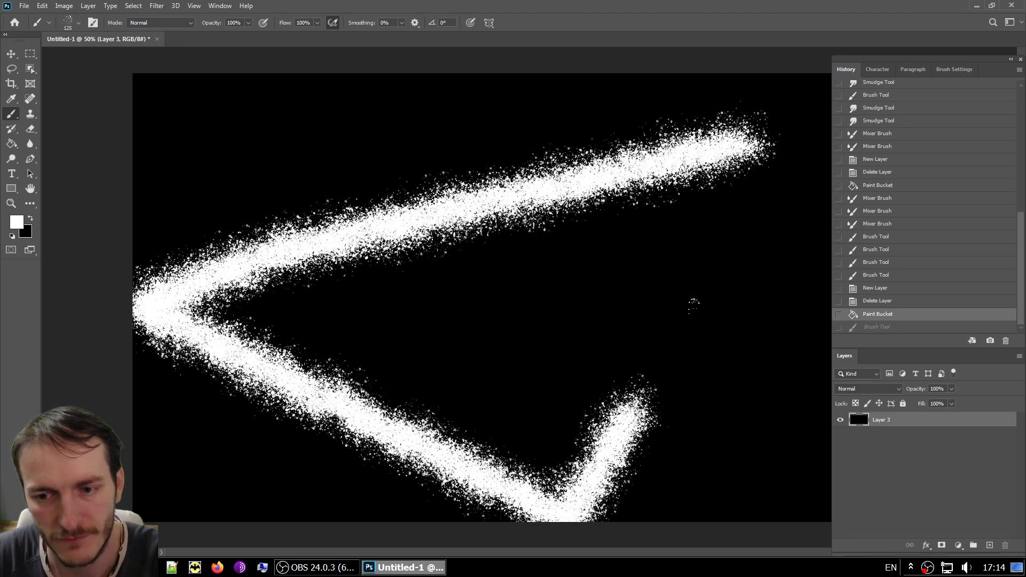
pyautogui.hotkey('ctrl', 'z')
pyautogui.moveTo(269, 145); pyautogui.dragTo(316, 323)
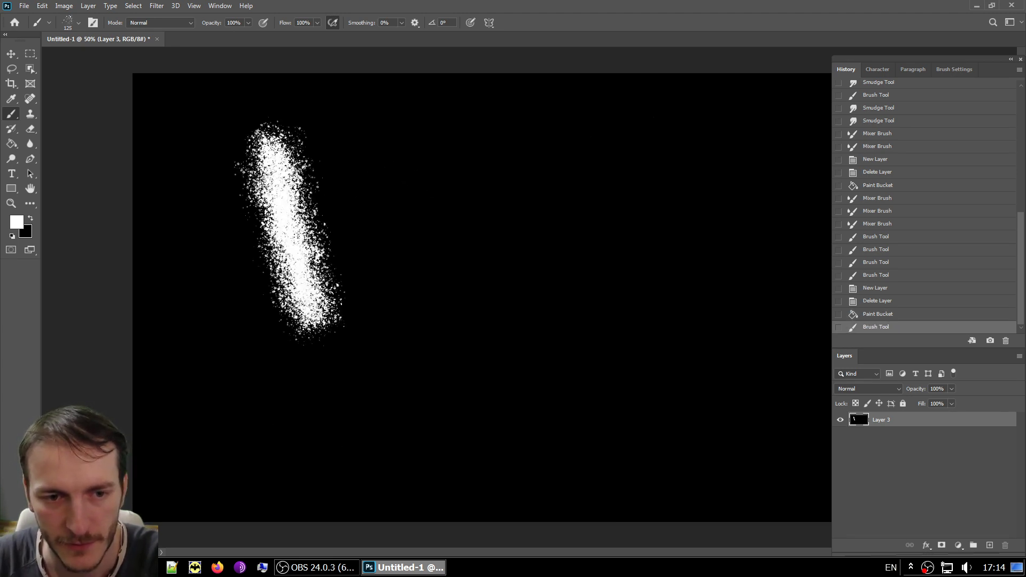
pyautogui.hotkey('ctrl', 'z')
pyautogui.moveTo(746, 255); pyautogui.dragTo(179, 249)
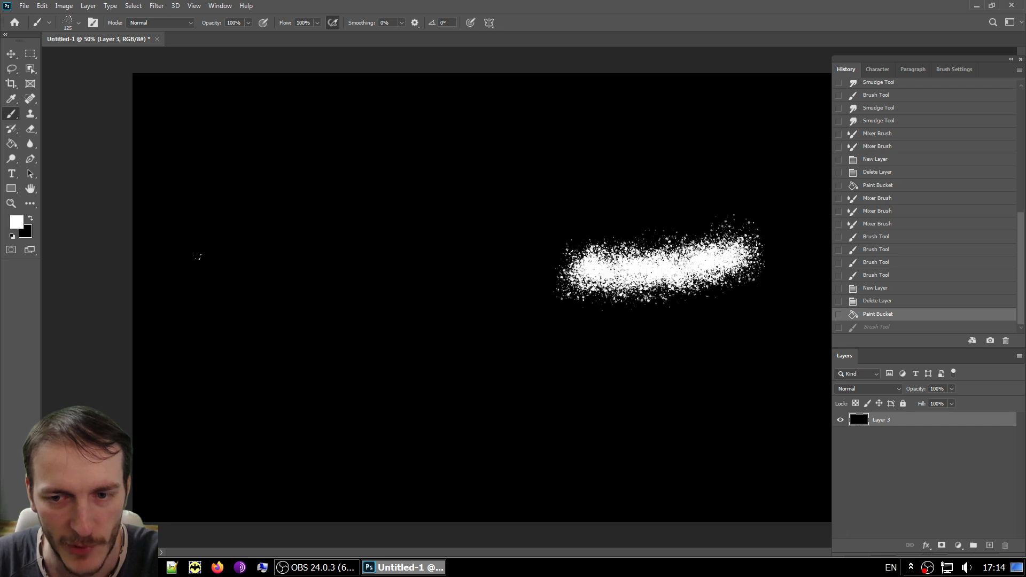
pyautogui.hotkey('ctrl', 'z')
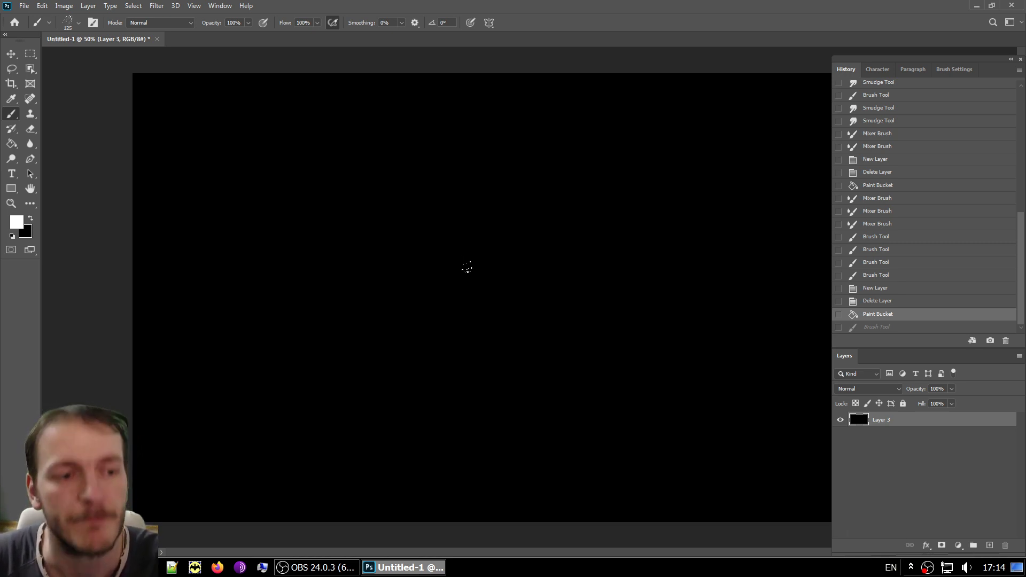
# Step: Reset the current tool, then all tools, to their default settings
pyautogui.click(12, 98)
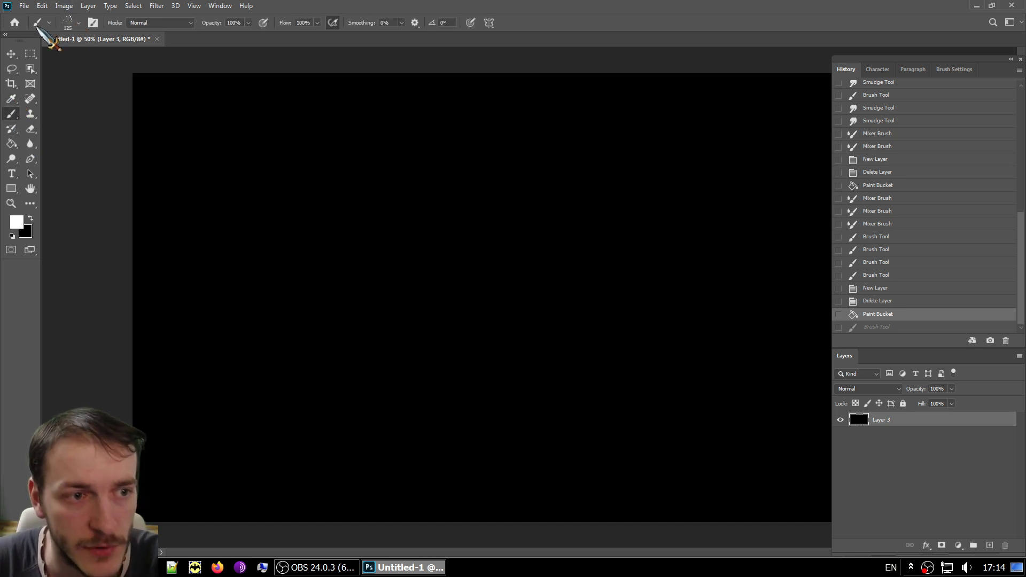
pyautogui.rightClick(39, 25)
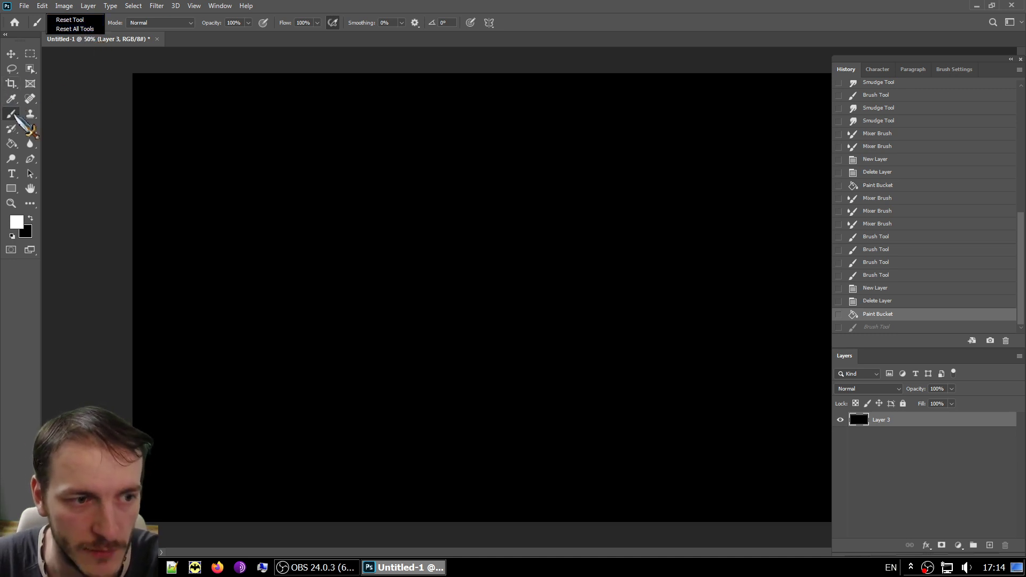
pyautogui.click(11, 129)
pyautogui.rightClick(49, 25)
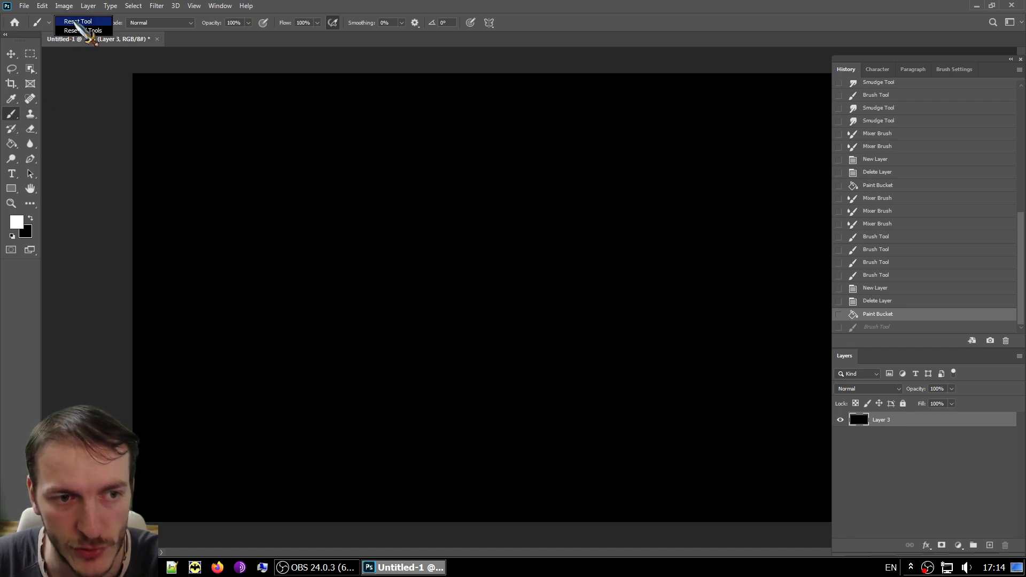
pyautogui.click(84, 22)
pyautogui.rightClick(35, 24)
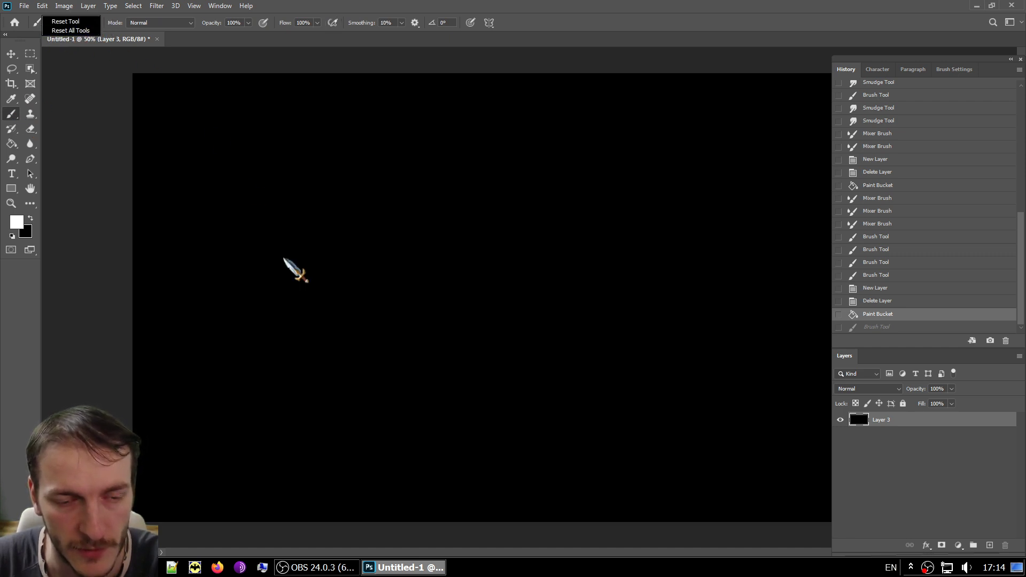
pyautogui.click(71, 30)
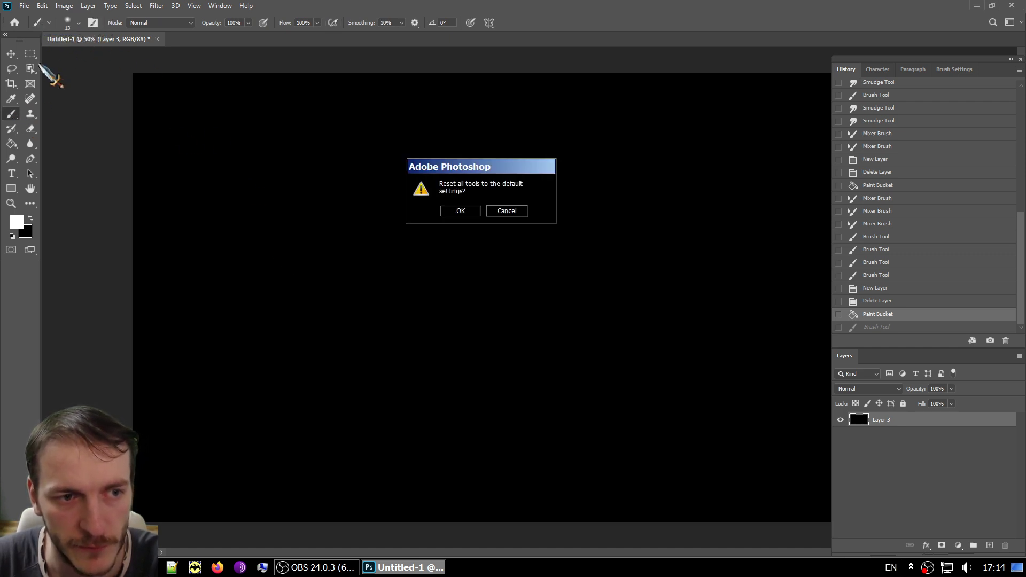
pyautogui.click(460, 211)
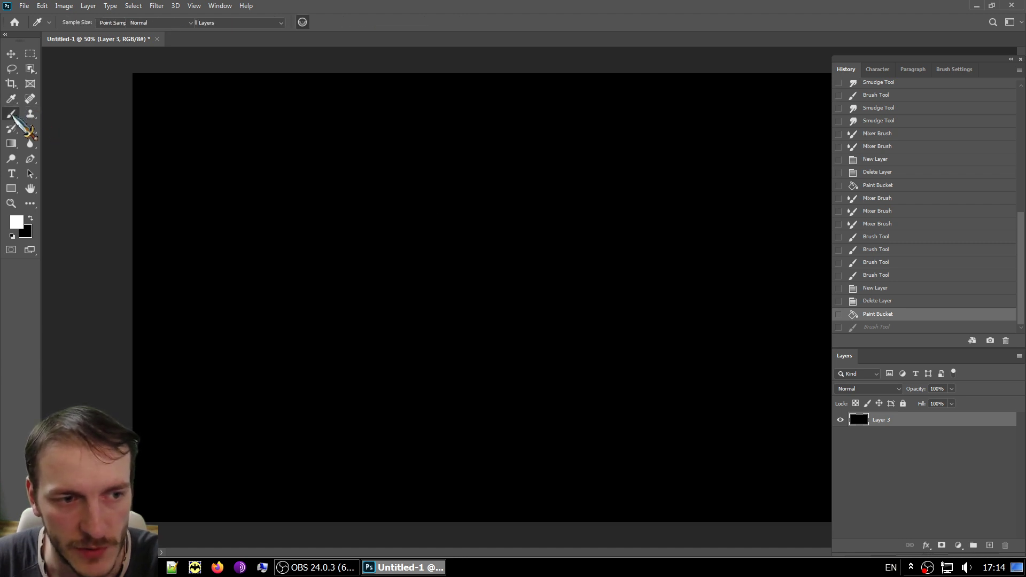
pyautogui.moveTo(276, 218)
pyautogui.mouseDown()
pyautogui.moveTo(639, 286)
pyautogui.moveTo(574, 439)
pyautogui.mouseUp()
pyautogui.hotkey('ctrl', 'z')
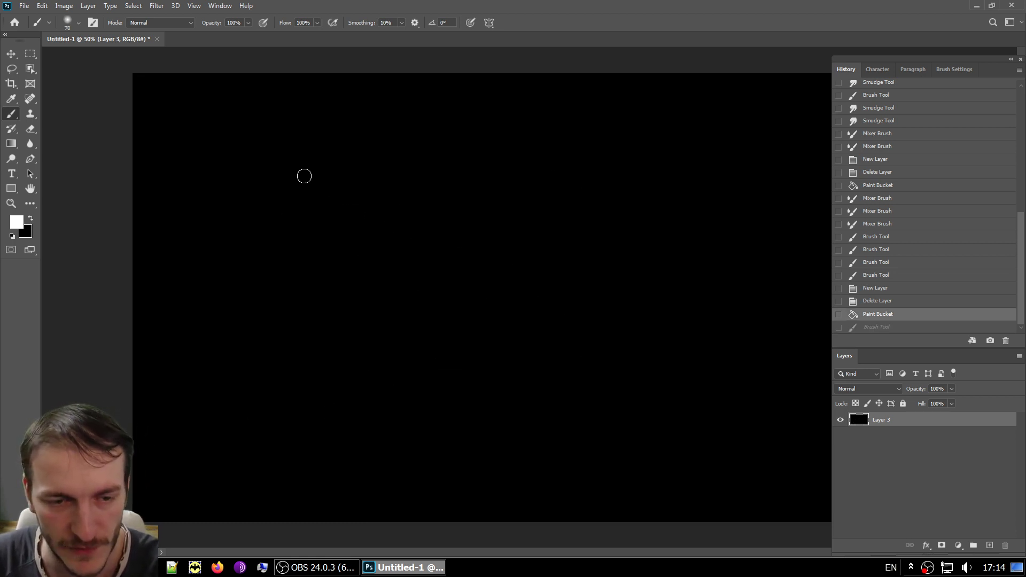
pyautogui.moveTo(242, 142)
pyautogui.mouseDown()
pyautogui.moveTo(646, 295)
pyautogui.moveTo(570, 213)
pyautogui.moveTo(634, 483)
pyautogui.moveTo(368, 457)
pyautogui.mouseUp()
pyautogui.hotkey('ctrl', 'z')
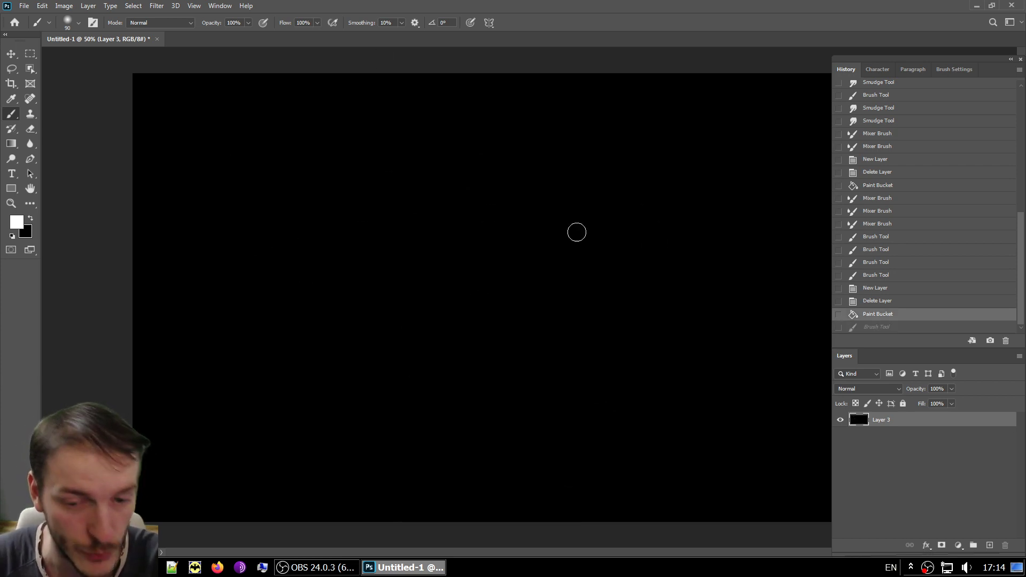
pyautogui.moveTo(709, 314)
pyautogui.mouseDown()
pyautogui.moveTo(662, 304)
pyautogui.moveTo(294, 371)
pyautogui.mouseUp()
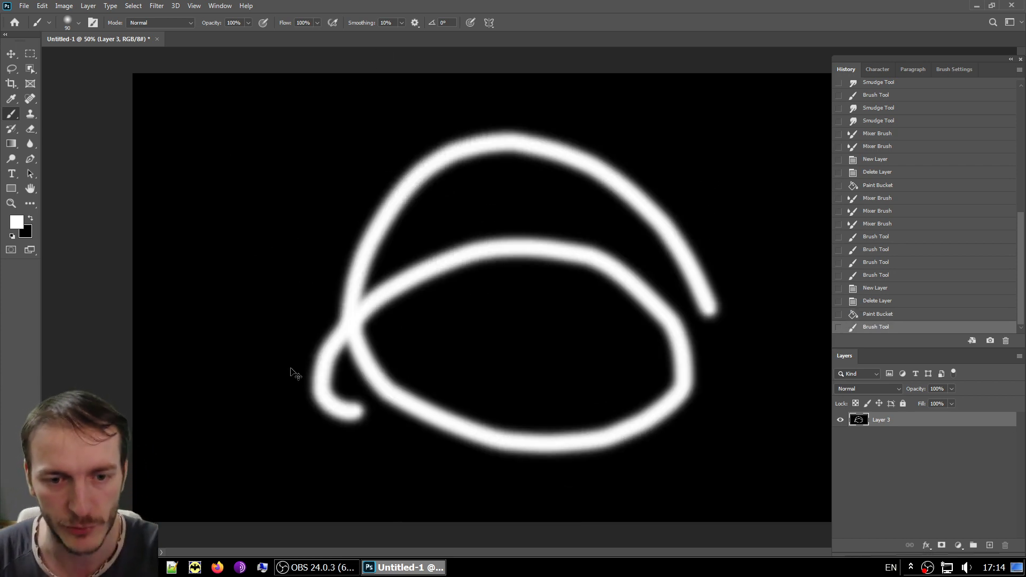
pyautogui.hotkey('ctrl', 'z')
pyautogui.moveTo(168, 142); pyautogui.dragTo(323, 387)
pyautogui.moveTo(425, 409); pyautogui.dragTo(535, 375)
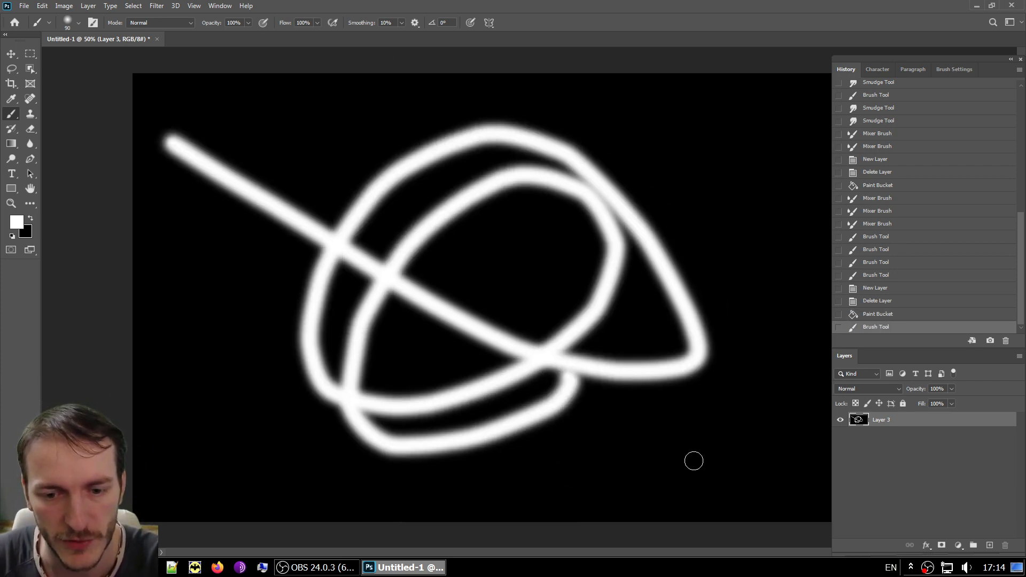
pyautogui.hotkey('ctrl', 'z')
pyautogui.moveTo(706, 263); pyautogui.dragTo(224, 291)
pyautogui.click(381, 255)
pyautogui.hotkey('ctrl', 'z')
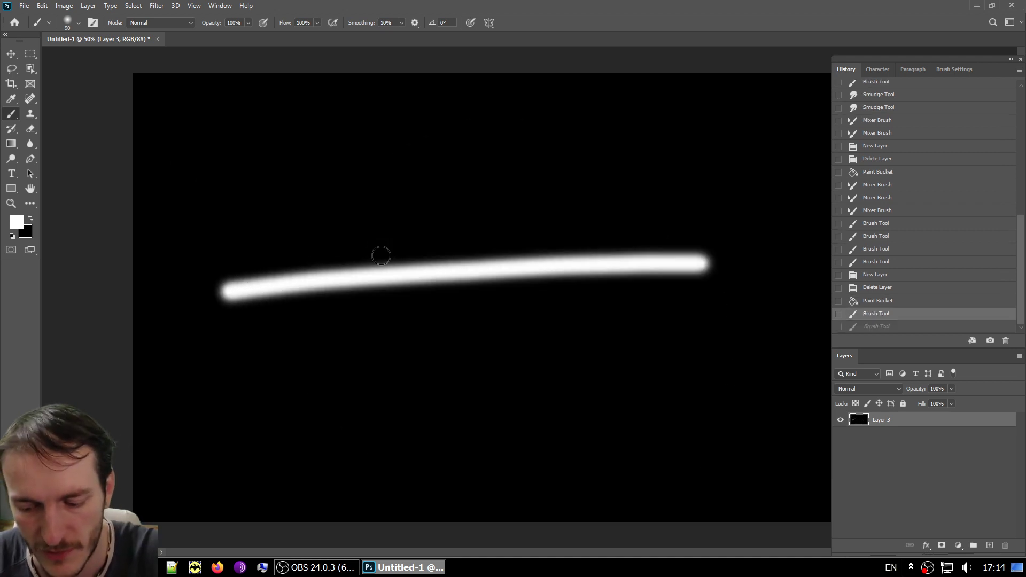
pyautogui.hotkey('ctrl', 'z')
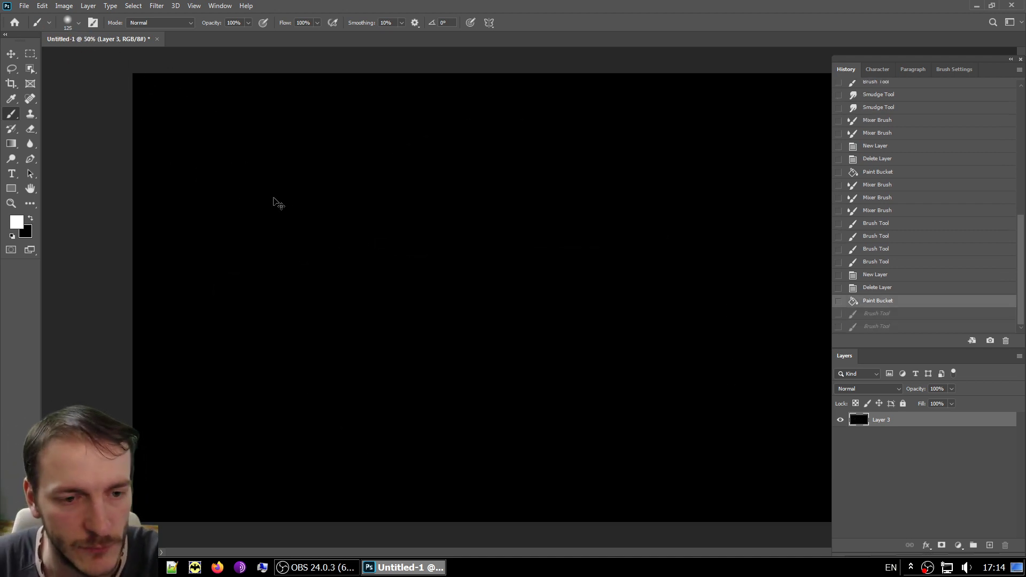
pyautogui.click(78, 23)
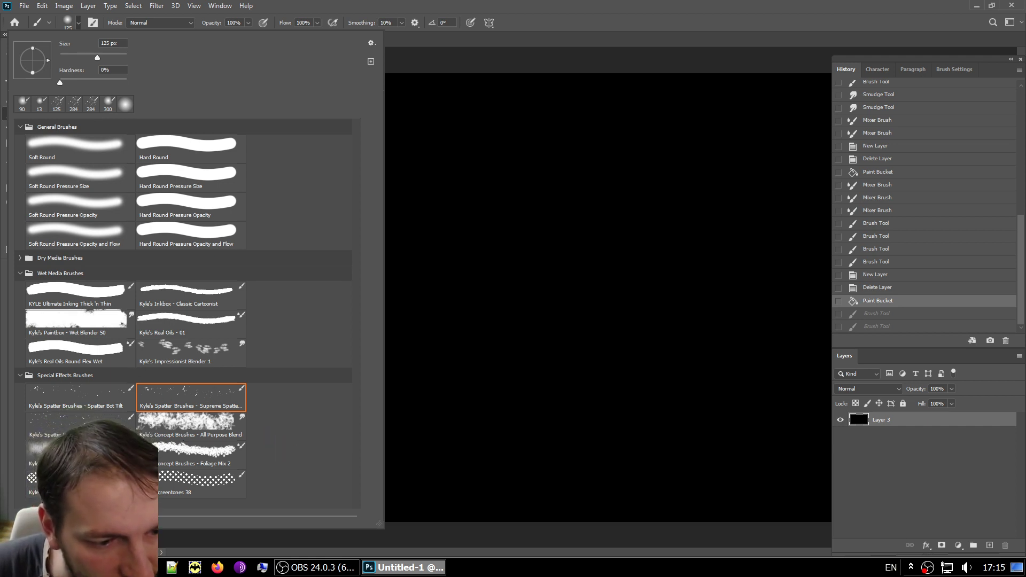
# Step: Select Kyle's Supreme Spatter brush, enlarge it to 300 px, and test-paint then undo spatter strokes
pyautogui.click(183, 399)
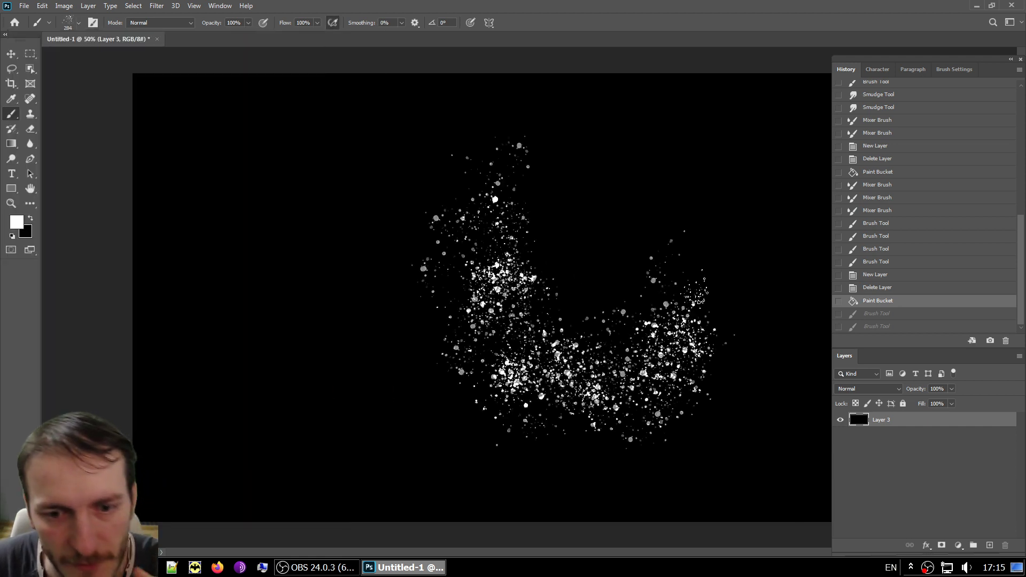
pyautogui.moveTo(515, 229); pyautogui.dragTo(535, 160)
pyautogui.hotkey('ctrl', 'z')
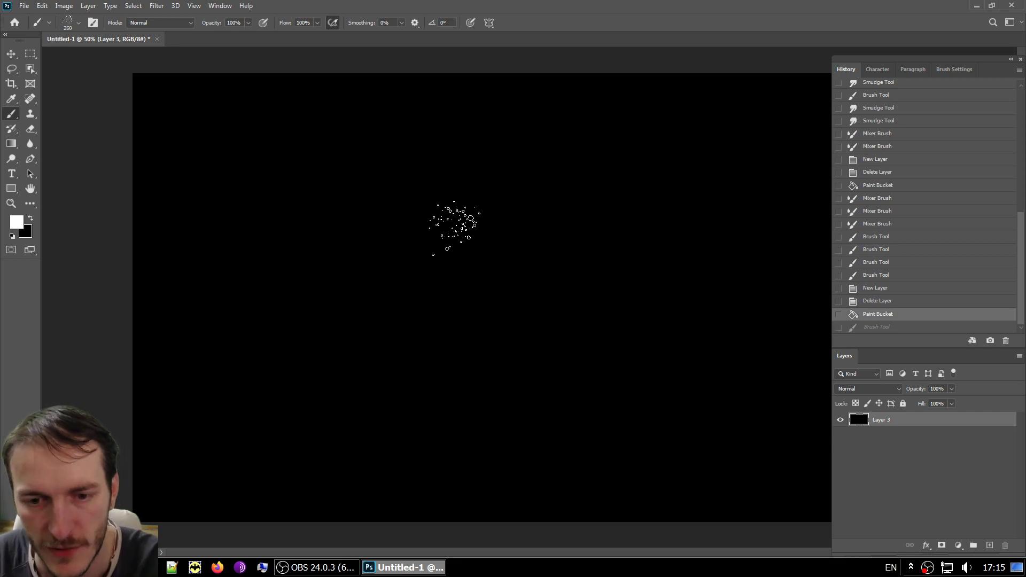
pyautogui.press(']')
pyautogui.moveTo(245, 142); pyautogui.dragTo(529, 510)
pyautogui.moveTo(254, 454); pyautogui.dragTo(481, 341)
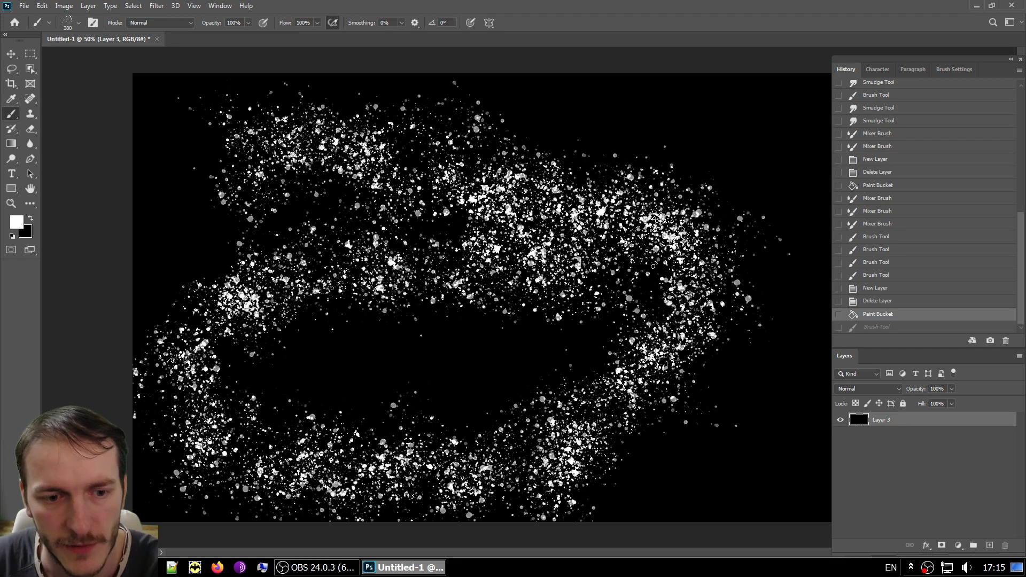
pyautogui.hotkey('ctrl', 'z')
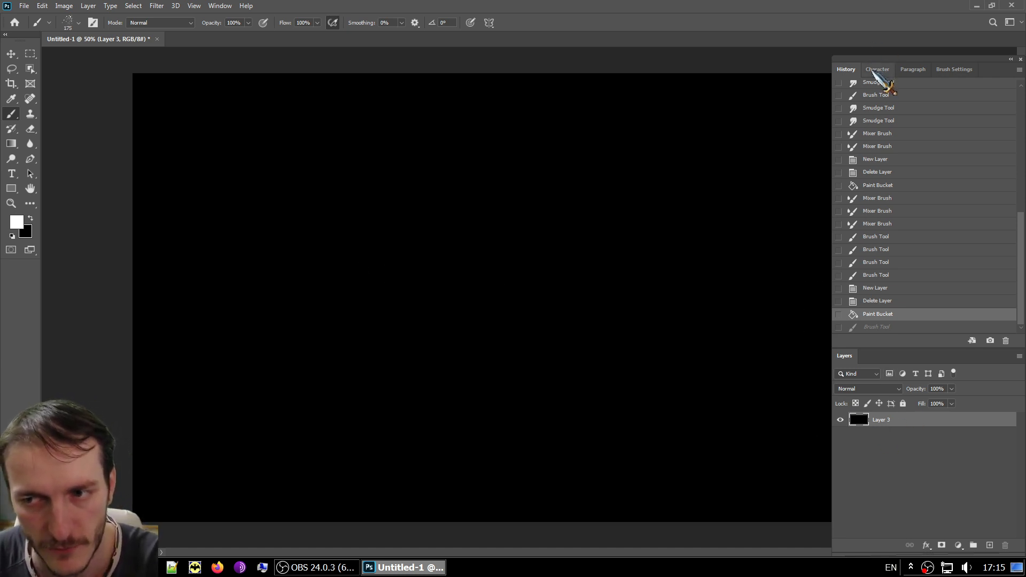
# Step: Raise the Performance memory allowance to about 5100 MB, with advanced graphics processor settings open
pyautogui.click(42, 6)
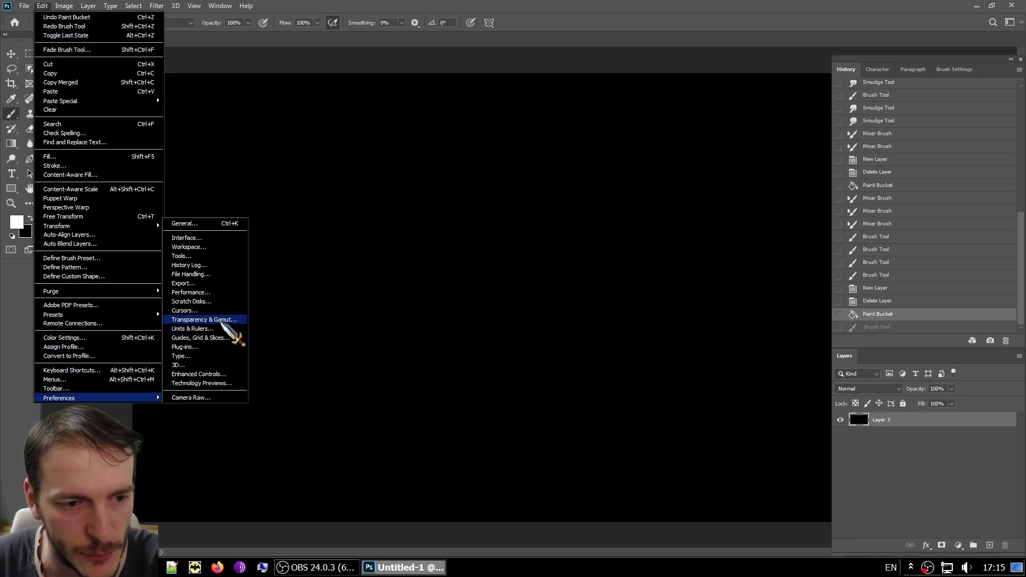
pyautogui.moveTo(59, 398)
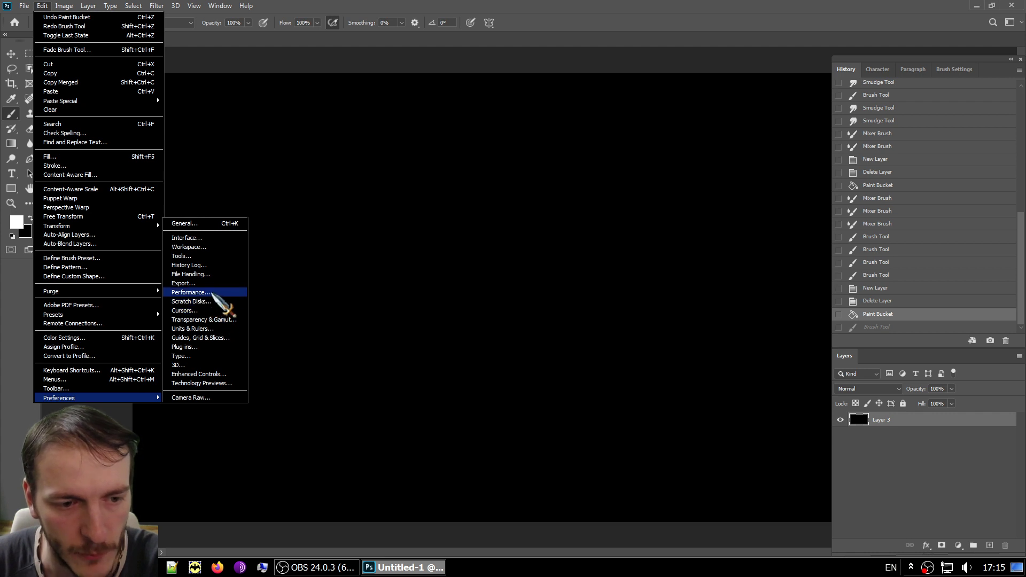
pyautogui.click(219, 293)
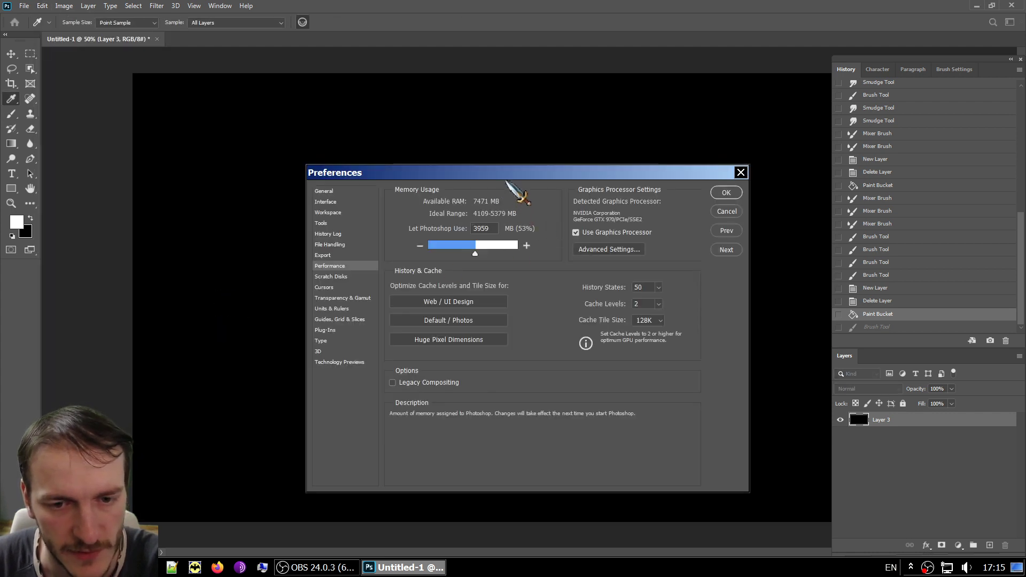
pyautogui.moveTo(522, 172); pyautogui.dragTo(480, 167)
pyautogui.moveTo(433, 248); pyautogui.dragTo(447, 249)
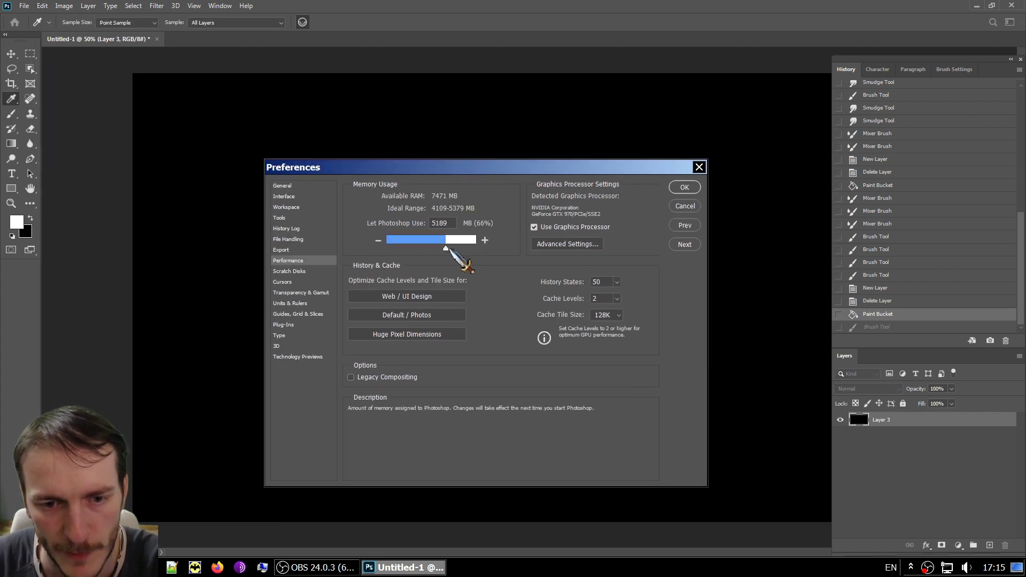
pyautogui.click(568, 245)
# Step: Try the Advanced drawing mode in graphics processor settings, then leave it on Basic
pyautogui.click(487, 131)
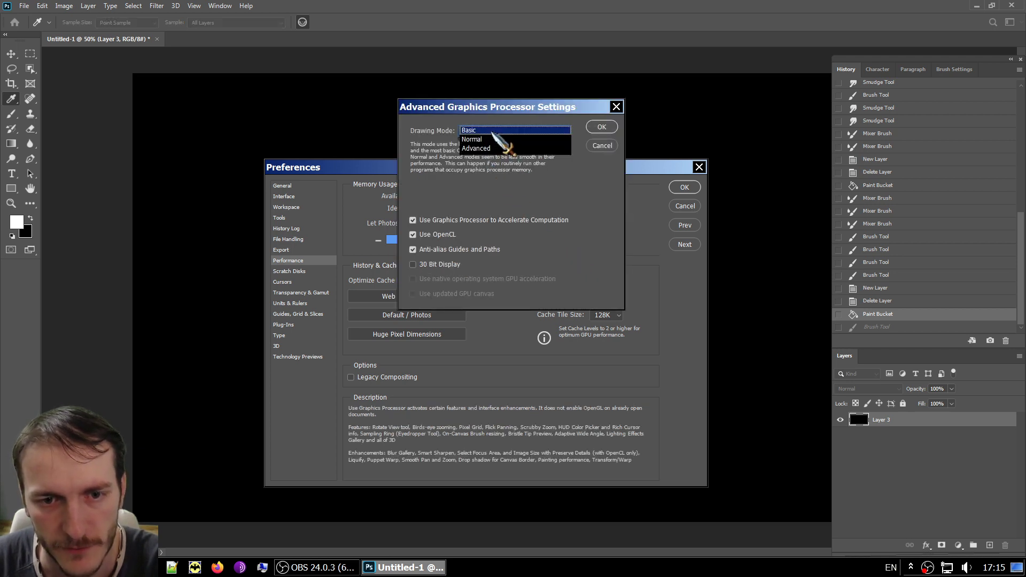
pyautogui.click(602, 146)
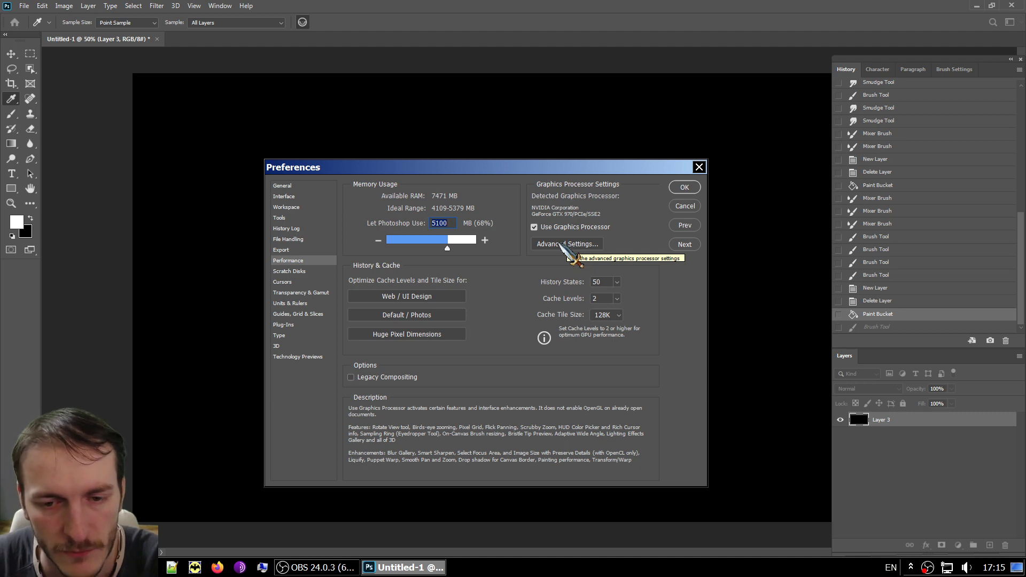
pyautogui.click(561, 244)
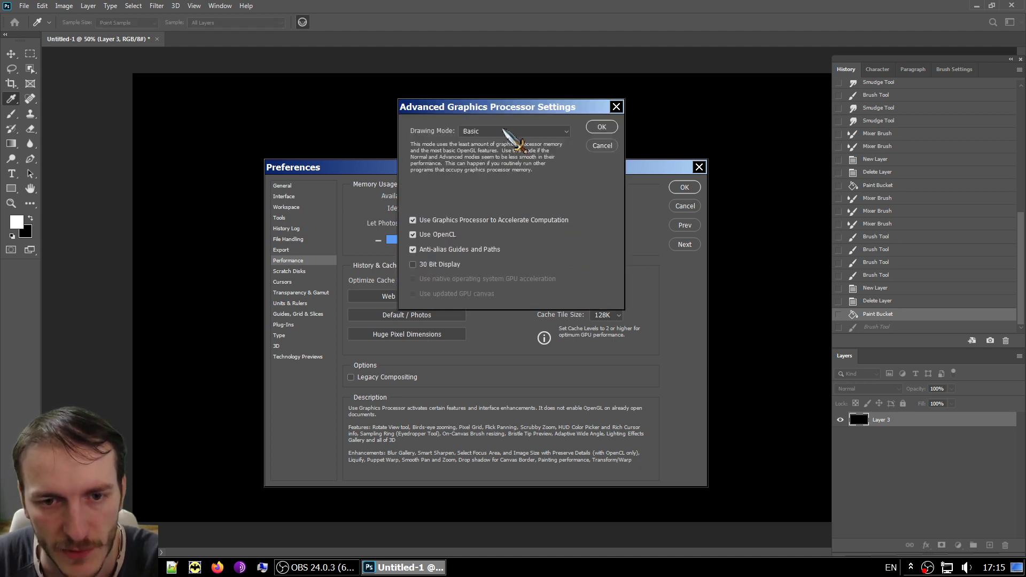
pyautogui.click(504, 131)
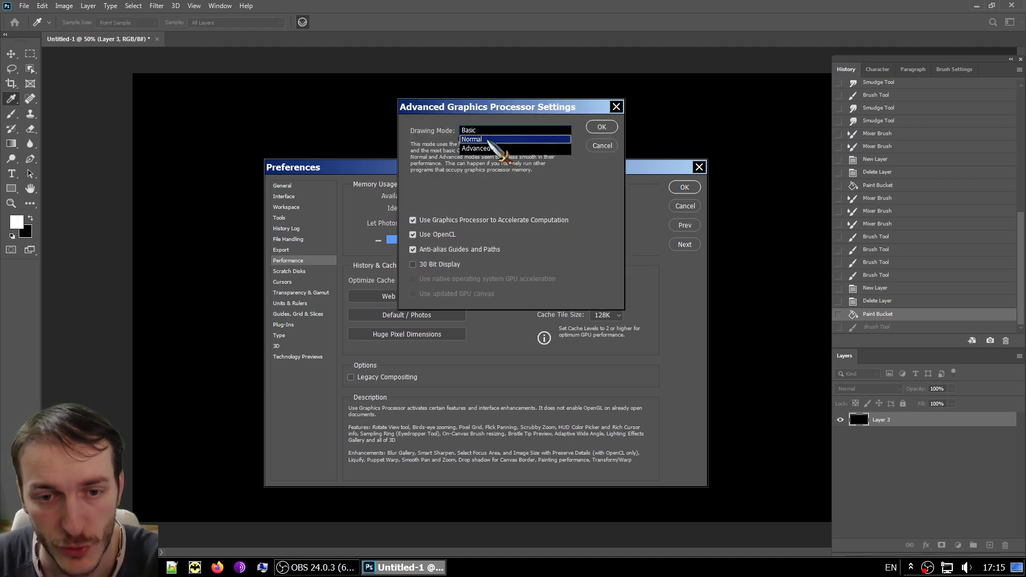
pyautogui.click(490, 149)
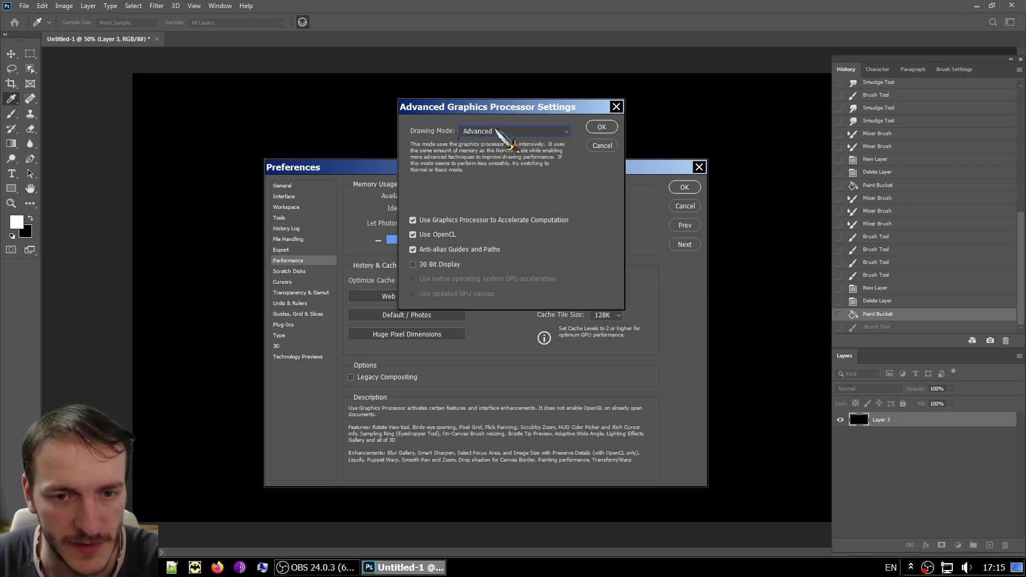
pyautogui.click(497, 131)
pyautogui.click(494, 138)
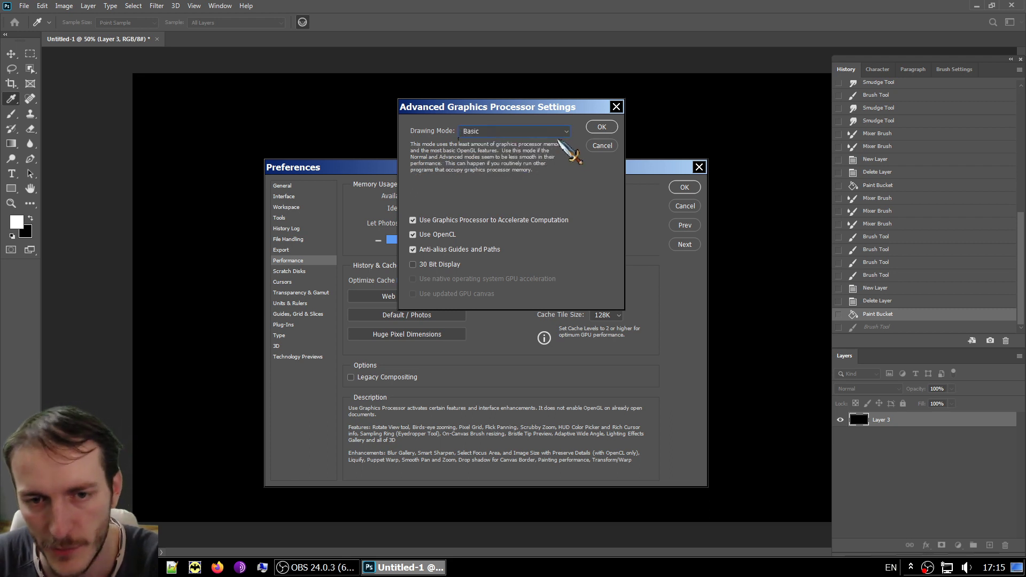
# Step: Apply cache levels 2 with 128K tile size and close Preferences
pyautogui.click(598, 146)
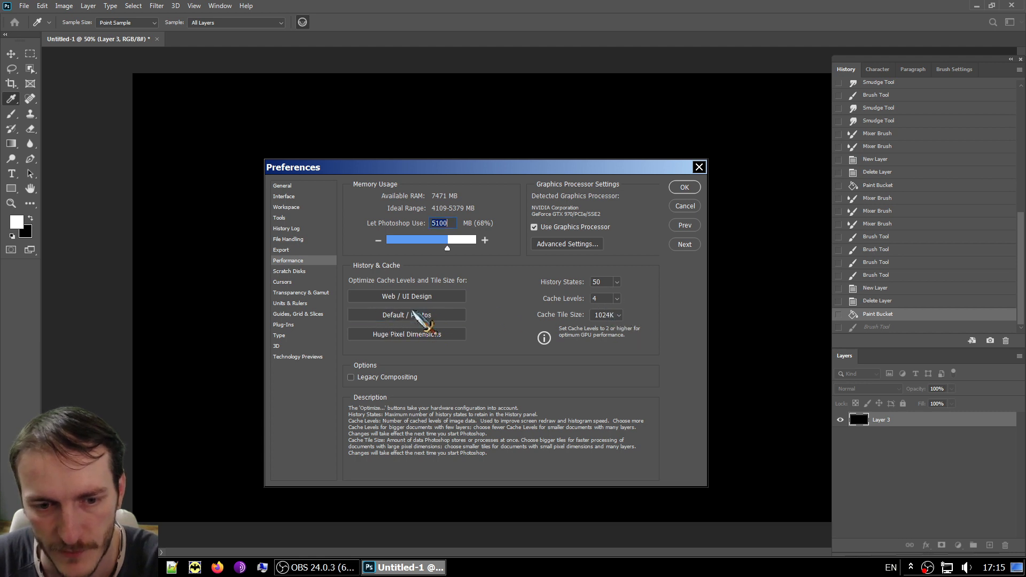
pyautogui.click(423, 297)
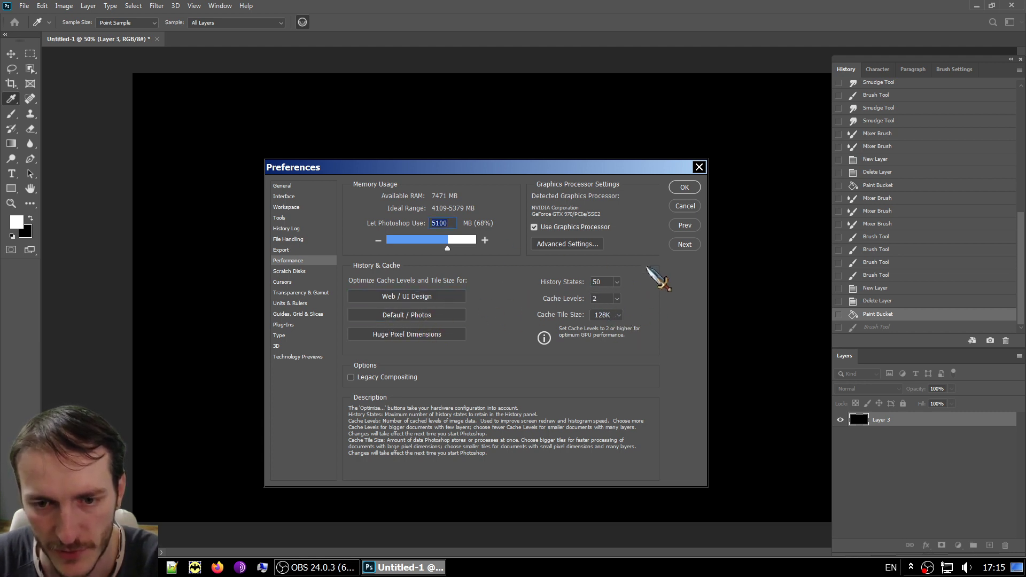
pyautogui.click(686, 207)
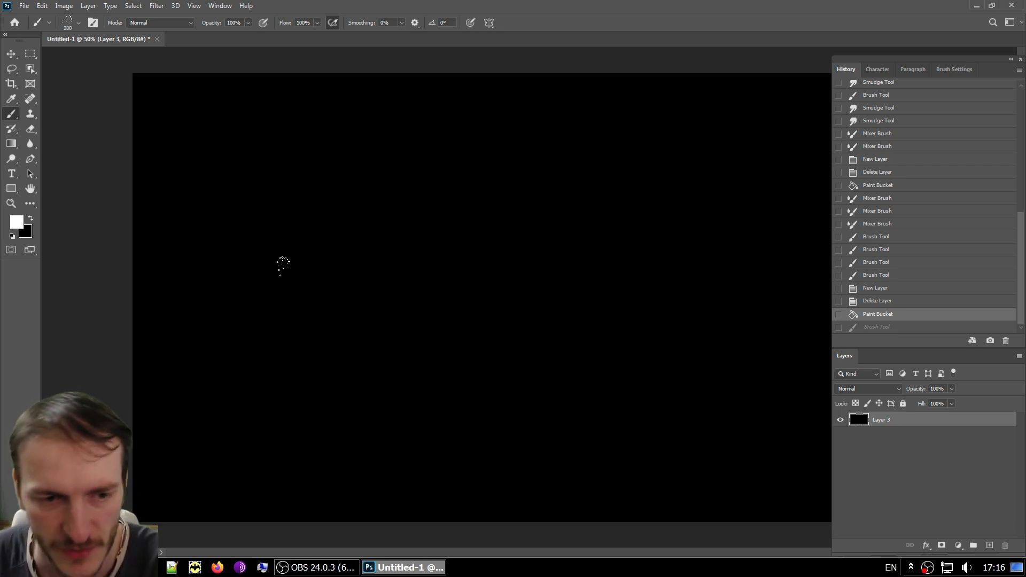
# Step: Paint and undo splatter test strokes, then shrink the brush toward 250 px
pyautogui.press(']')
pyautogui.press(']')
pyautogui.press(']')
pyautogui.moveTo(264, 240)
pyautogui.mouseDown()
pyautogui.moveTo(475, 272)
pyautogui.moveTo(465, 267)
pyautogui.mouseUp()
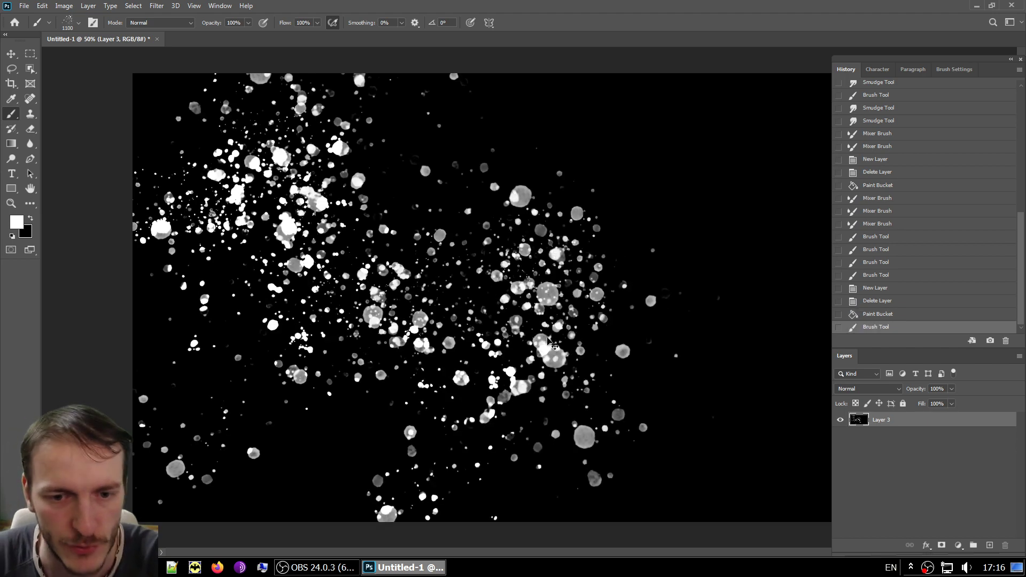
pyautogui.hotkey('ctrl', 'z')
pyautogui.moveTo(274, 251)
pyautogui.mouseDown()
pyautogui.moveTo(737, 222)
pyautogui.moveTo(780, 268)
pyautogui.mouseUp()
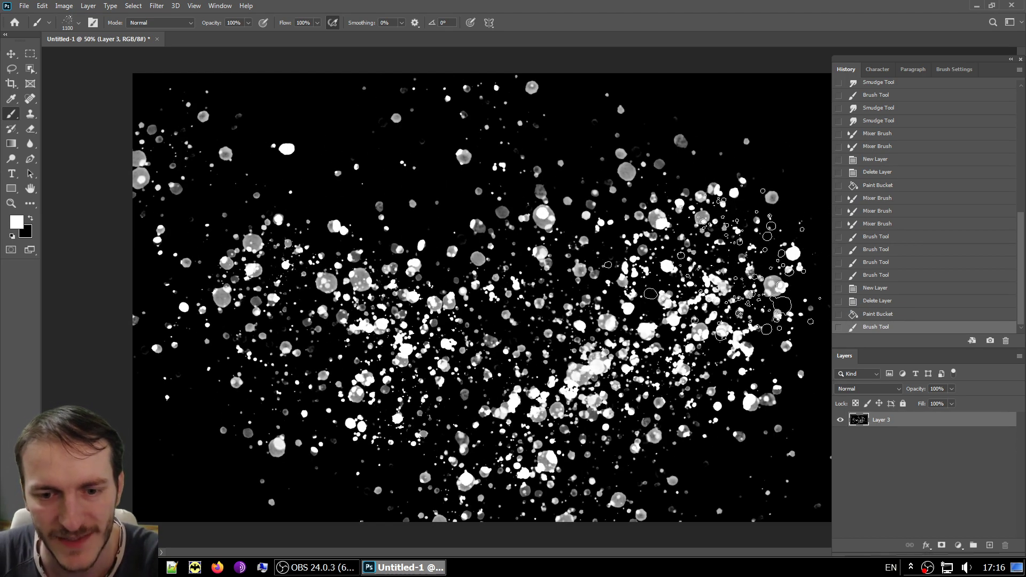
pyautogui.hotkey('ctrl', 'z')
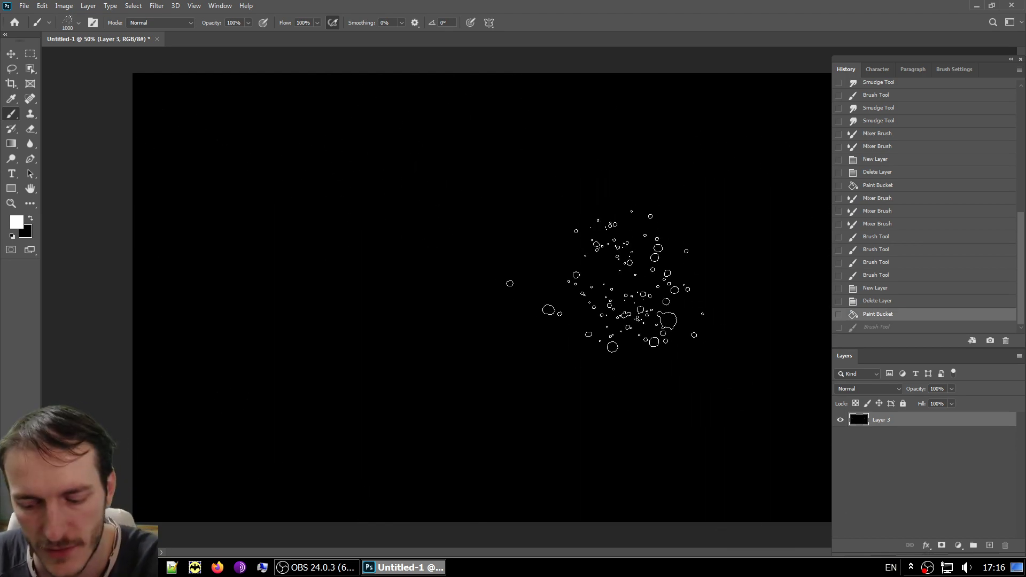
pyautogui.press('[')
pyautogui.press('[')
pyautogui.press('[')
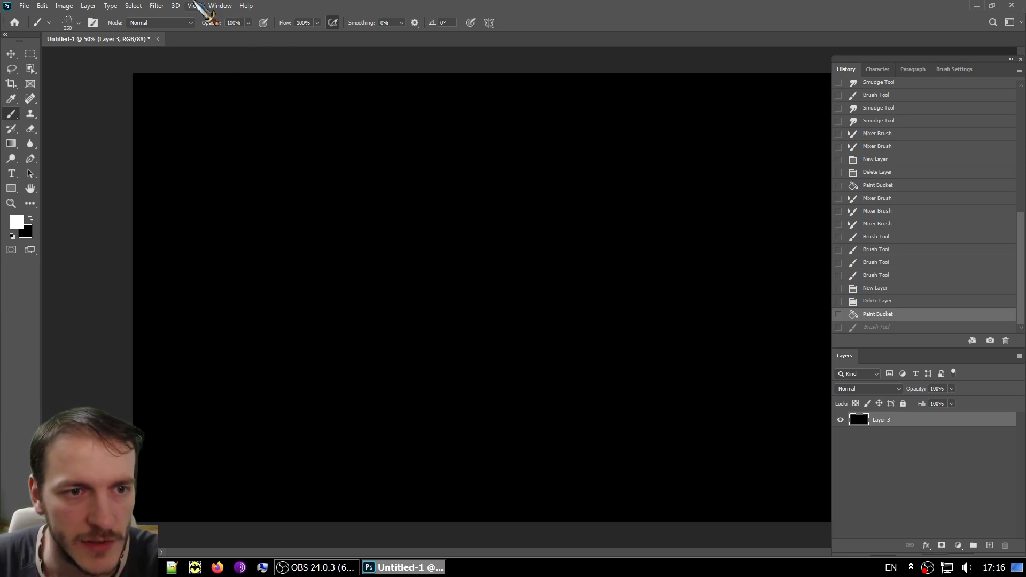
# Step: Show the Brush Settings panel with the splatter brush at 250 px and 15% spacing
pyautogui.click(194, 6)
pyautogui.moveTo(219, 6)
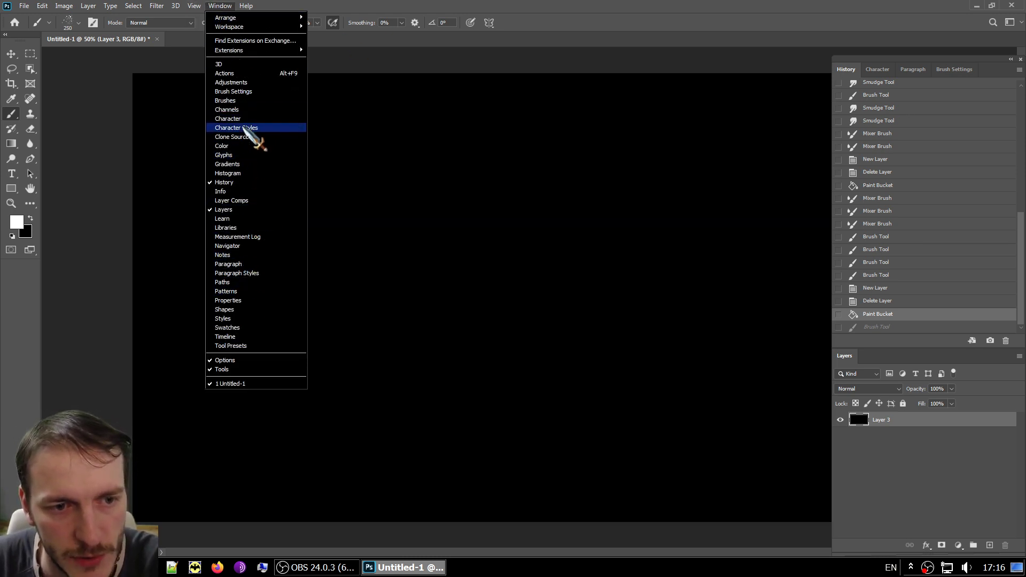
pyautogui.click(253, 92)
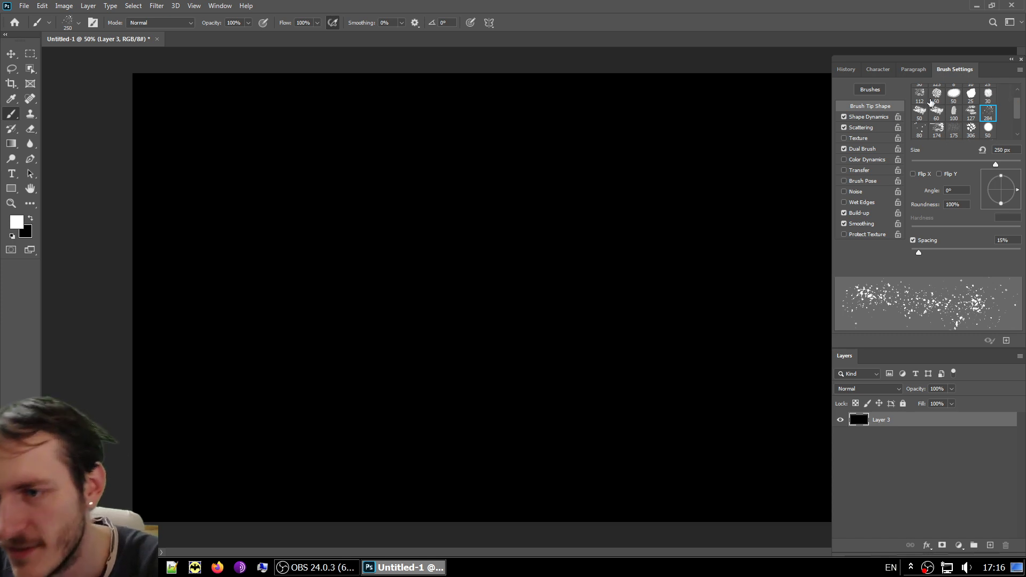
pyautogui.moveTo(1021, 112); pyautogui.dragTo(1018, 103)
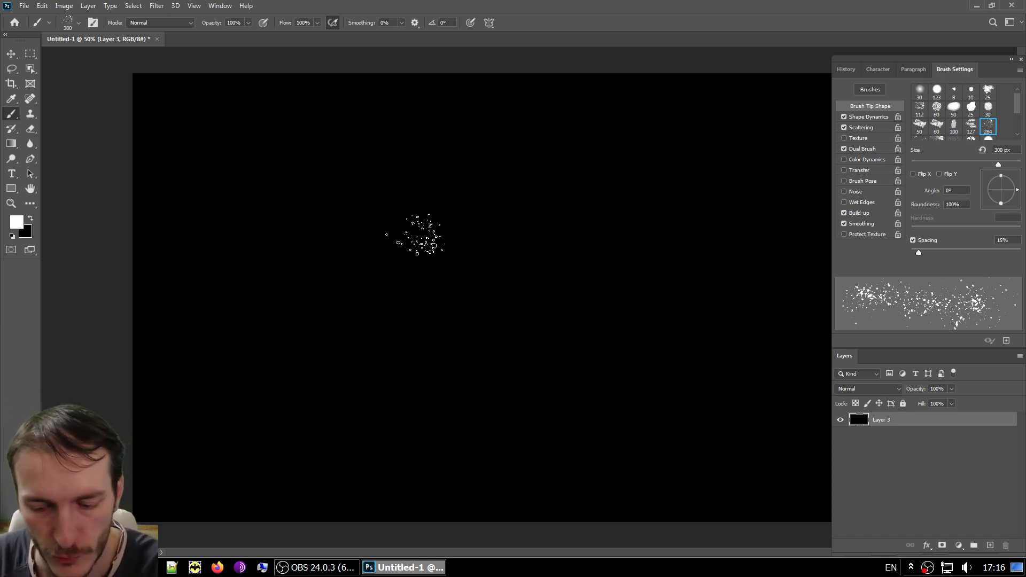
pyautogui.press('[')
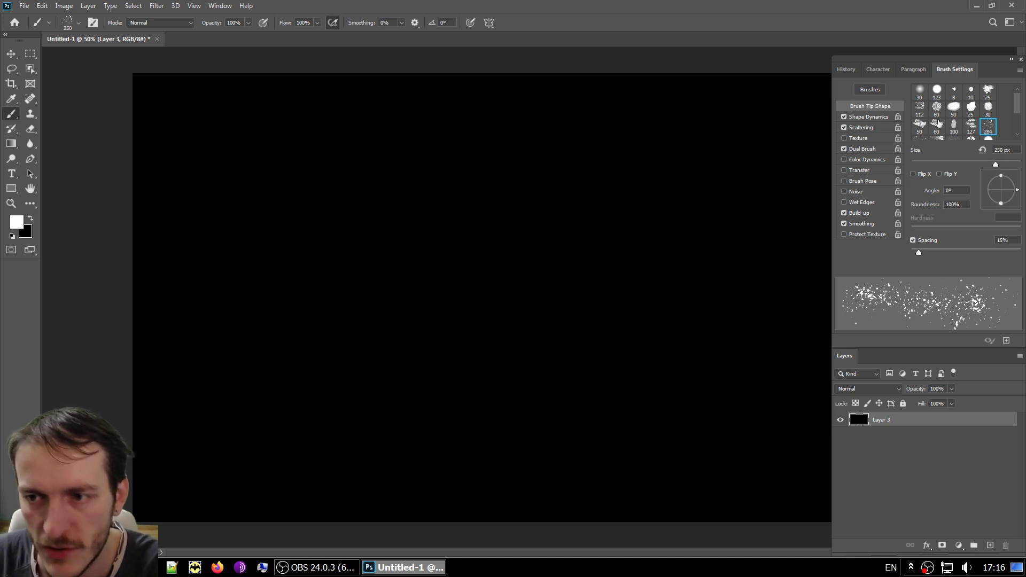
# Step: Select the 123 px round brush tip and paint then undo diagonal test strokes
pyautogui.click(934, 91)
pyautogui.moveTo(577, 144); pyautogui.dragTo(405, 338)
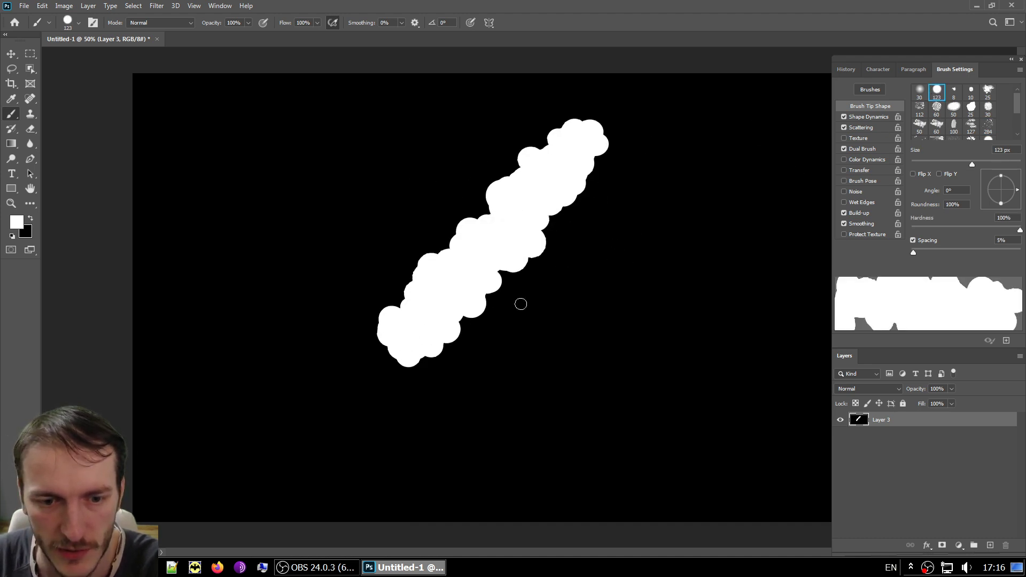
pyautogui.press('z')
pyautogui.hotkey('ctrl', 'z')
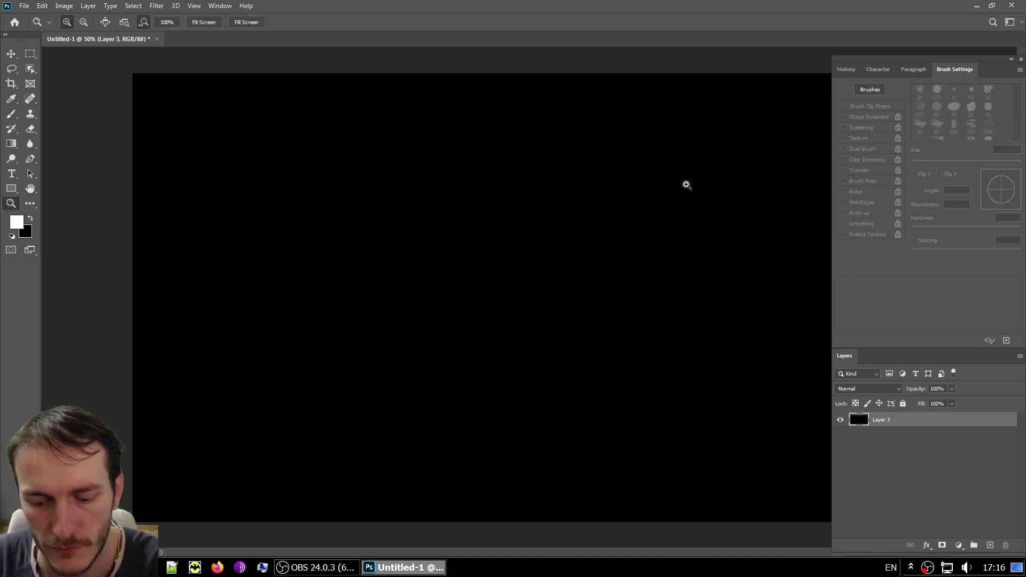
pyautogui.press('b')
pyautogui.moveTo(613, 139); pyautogui.dragTo(408, 339)
pyautogui.hotkey('ctrl', 'z')
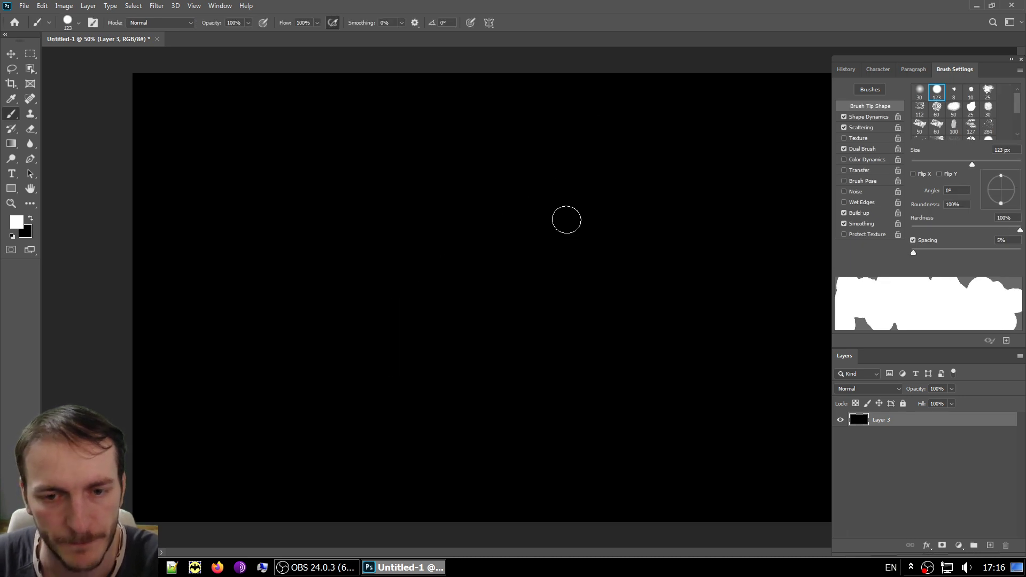
# Step: Choose the Hard Round brush preset and paint then undo an X of test strokes
pyautogui.click(42, 24)
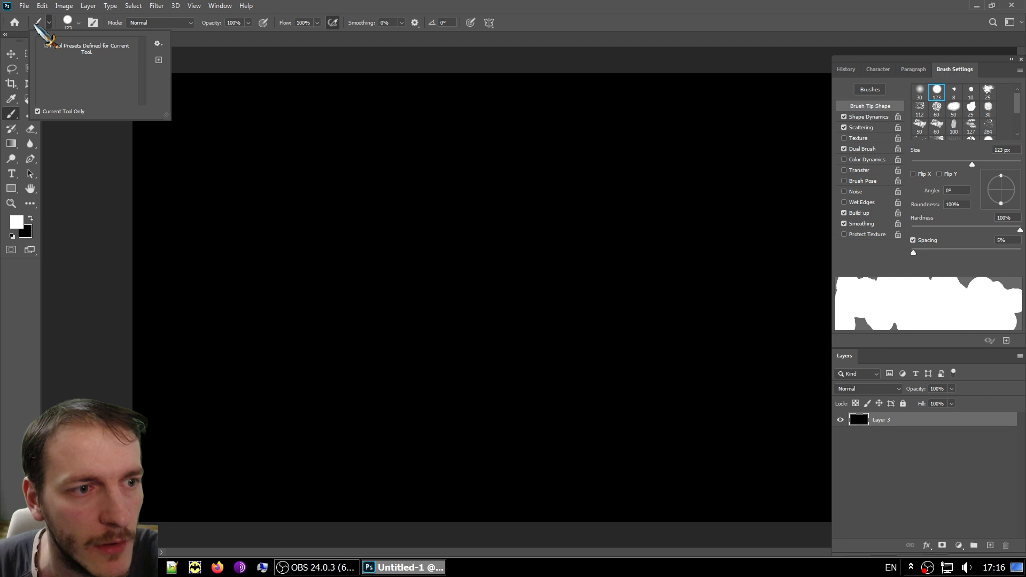
pyautogui.click(75, 24)
pyautogui.click(179, 167)
pyautogui.moveTo(623, 163)
pyautogui.mouseDown()
pyautogui.moveTo(524, 296)
pyautogui.moveTo(401, 396)
pyautogui.mouseUp()
pyautogui.moveTo(315, 154); pyautogui.dragTo(662, 413)
pyautogui.hotkey('ctrl', 'z')
pyautogui.moveTo(715, 140); pyautogui.dragTo(401, 264)
pyautogui.hotkey('ctrl', 'z')
pyautogui.hotkey('ctrl', 'z')
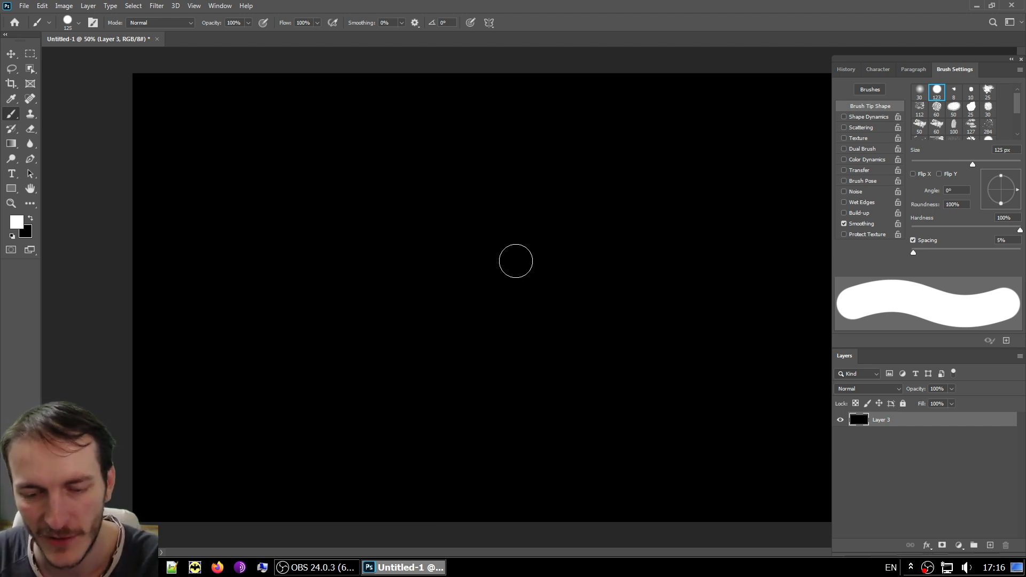
# Step: Enlarge the hard round brush to 300 px and test it with dabs and diagonal strokes, undoing each
pyautogui.press(']')
pyautogui.press(']')
pyautogui.press(']')
pyautogui.press(']')
pyautogui.press(']')
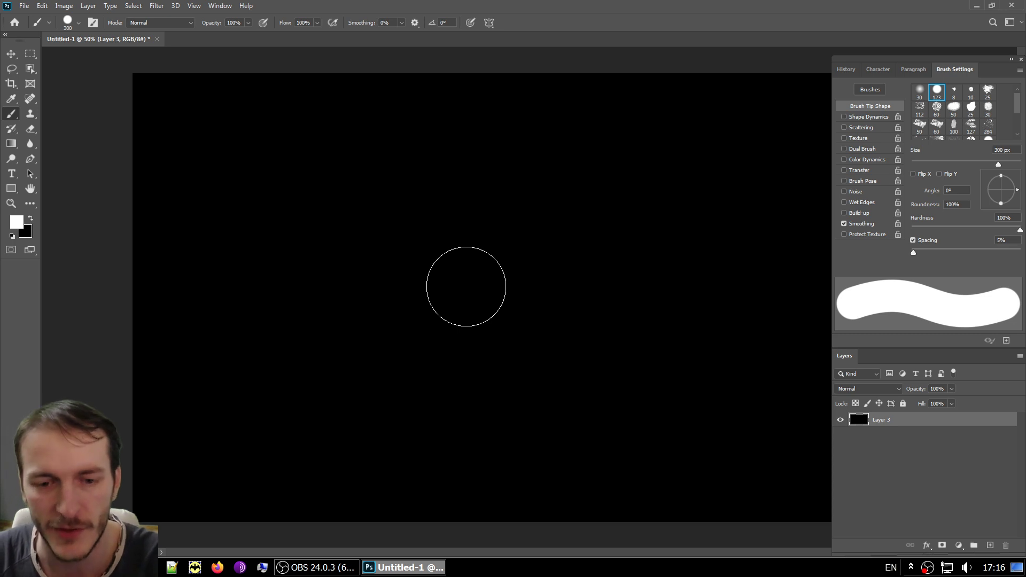
pyautogui.click(466, 286)
pyautogui.click(588, 230)
pyautogui.click(637, 374)
pyautogui.hotkey('ctrl', 'z')
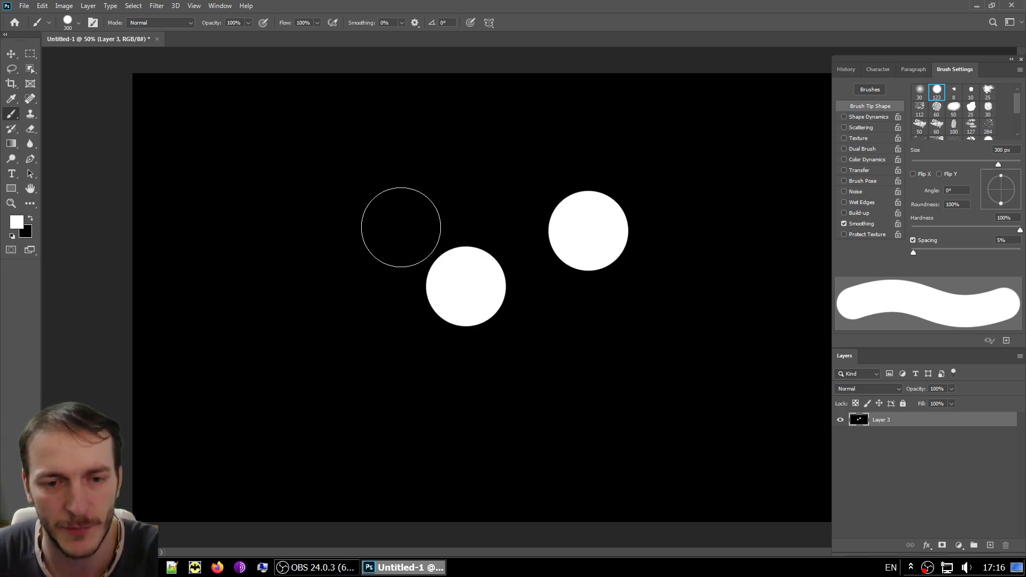
pyautogui.hotkey('ctrl', 'z')
pyautogui.hotkey('ctrl', 'z')
pyautogui.moveTo(673, 172); pyautogui.dragTo(374, 335)
pyautogui.hotkey('ctrl', 'z')
pyautogui.moveTo(701, 134); pyautogui.dragTo(309, 376)
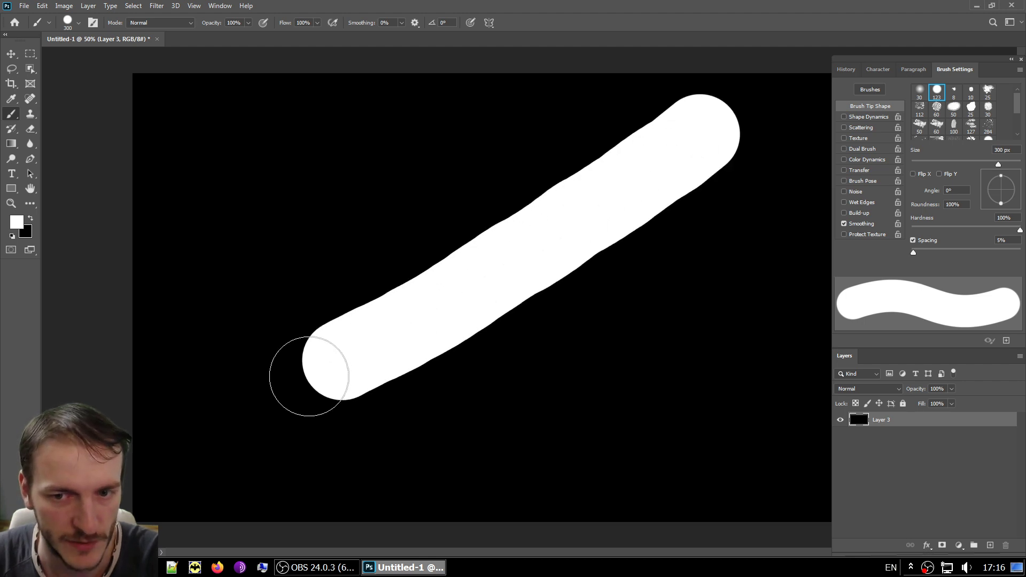
pyautogui.hotkey('ctrl', 'z')
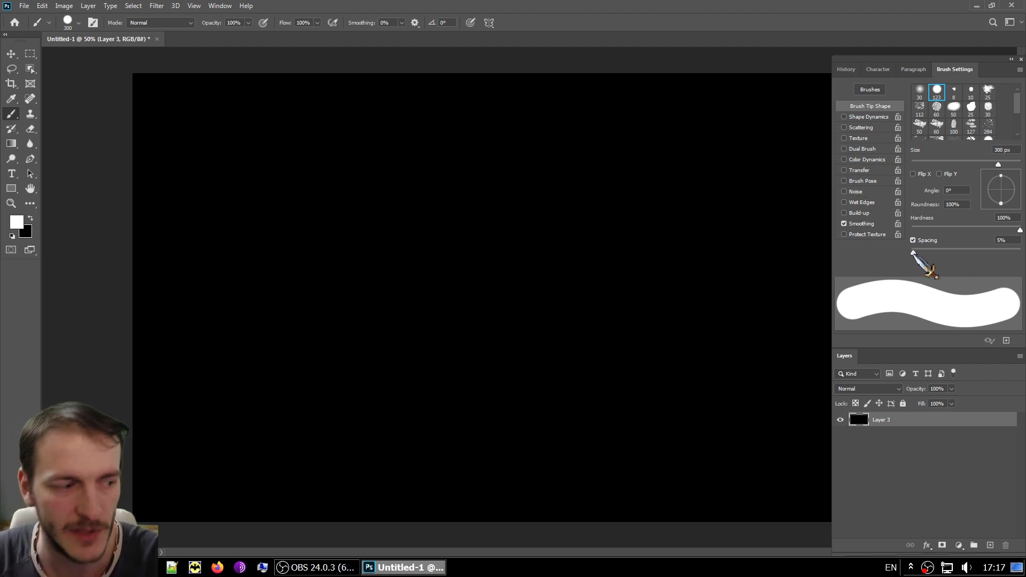
# Step: Test brush spacing at 81% and then 1%, undoing each test stroke
pyautogui.moveTo(913, 253); pyautogui.dragTo(955, 252)
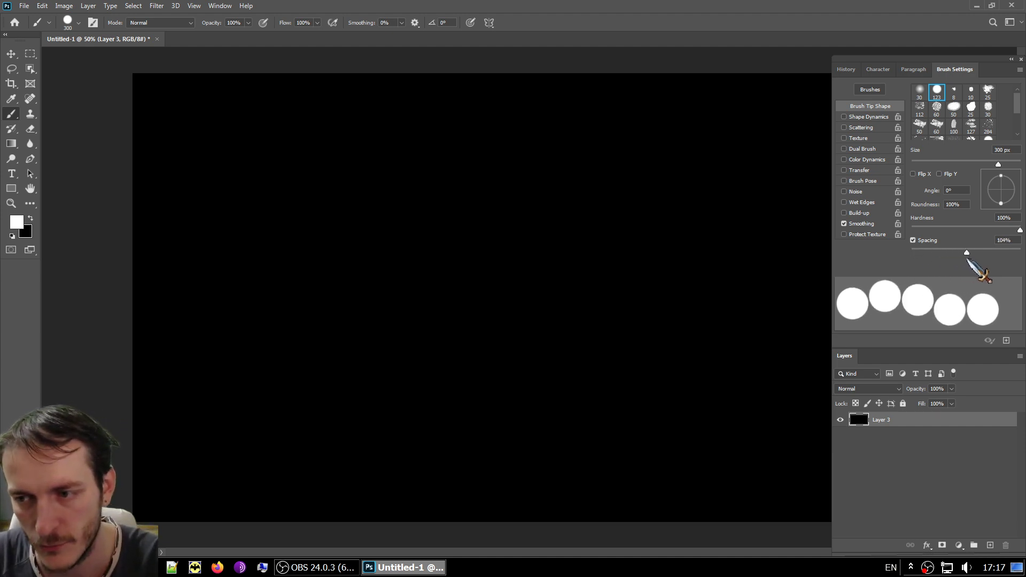
pyautogui.moveTo(700, 154)
pyautogui.mouseDown()
pyautogui.moveTo(377, 461)
pyautogui.moveTo(748, 346)
pyautogui.moveTo(579, 156)
pyautogui.moveTo(267, 213)
pyautogui.moveTo(249, 276)
pyautogui.mouseUp()
pyautogui.hotkey('ctrl', 'z')
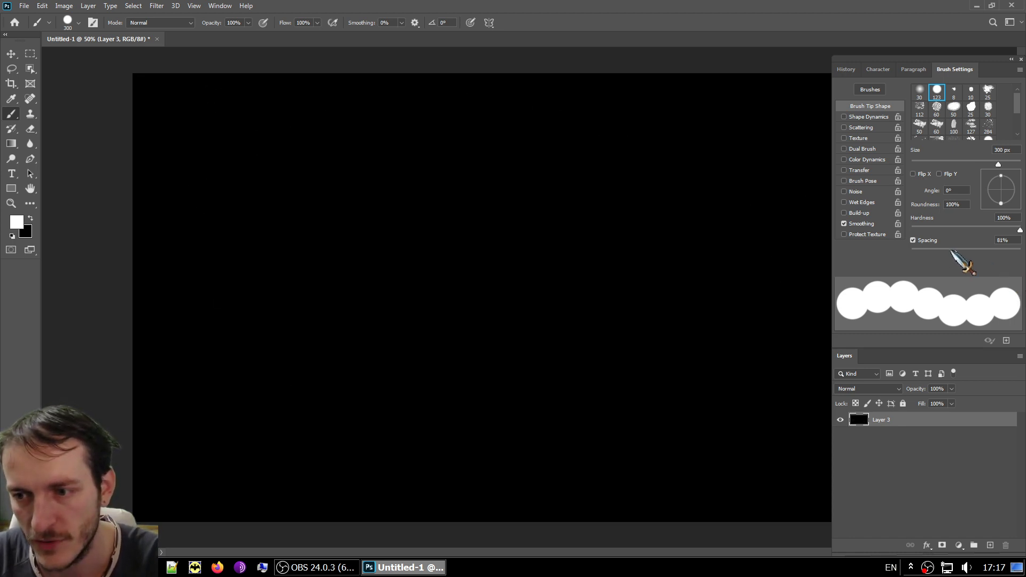
pyautogui.moveTo(951, 249); pyautogui.dragTo(888, 259)
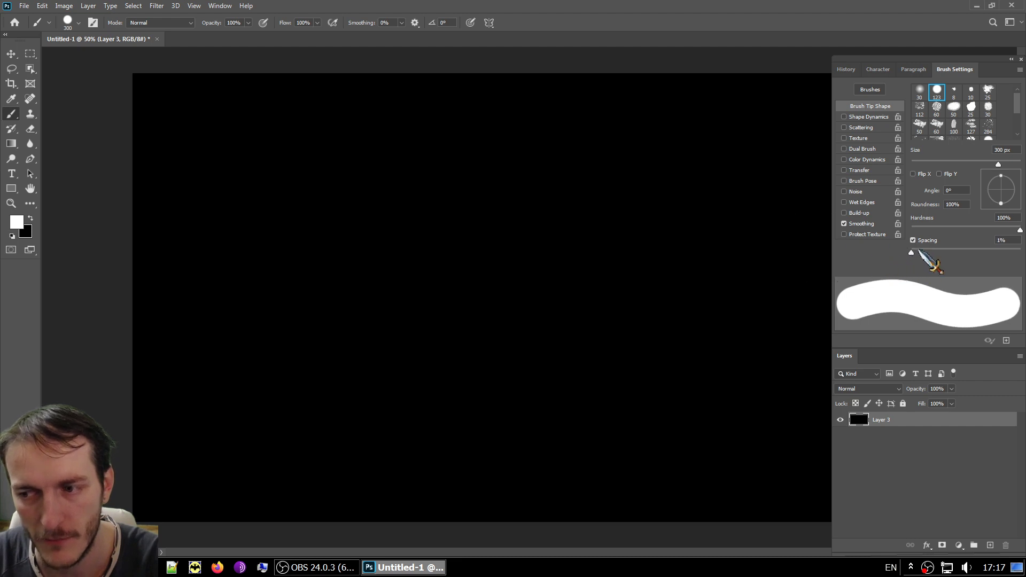
pyautogui.moveTo(550, 136); pyautogui.dragTo(274, 366)
pyautogui.keyDown('shift'); pyautogui.click(774, 378); pyautogui.keyUp('shift')
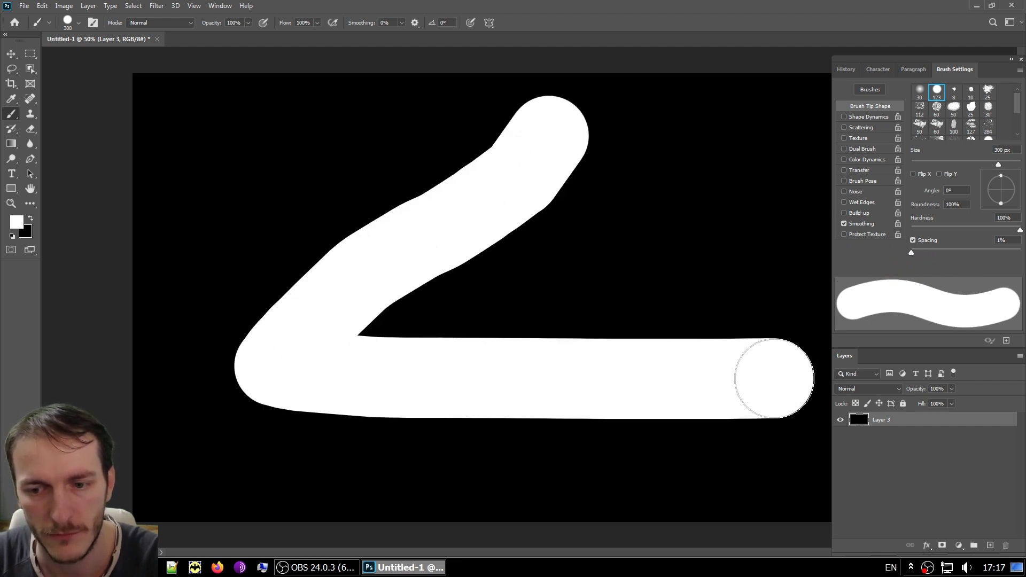
pyautogui.hotkey('ctrl', 'BackSpace')
pyautogui.moveTo(373, 166); pyautogui.dragTo(420, 219)
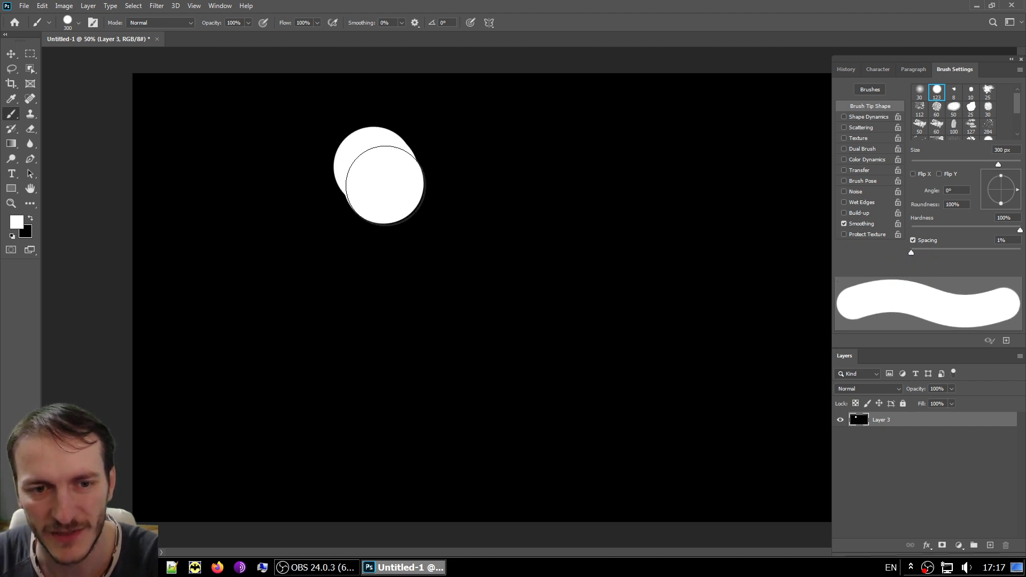
pyautogui.hotkey('ctrl', 'z')
pyautogui.hotkey('ctrl', 'z')
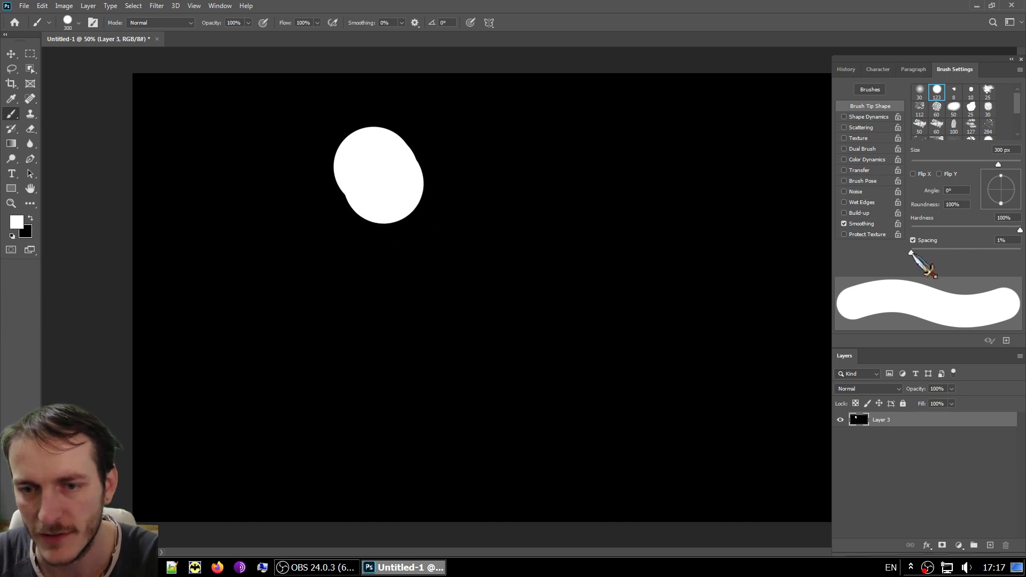
pyautogui.hotkey('ctrl', 'z')
pyautogui.hotkey('ctrl', 'z')
# Step: Test wide dot spacing at 165%, then 81% again, undoing each stroke
pyautogui.moveTo(912, 253); pyautogui.dragTo(983, 252)
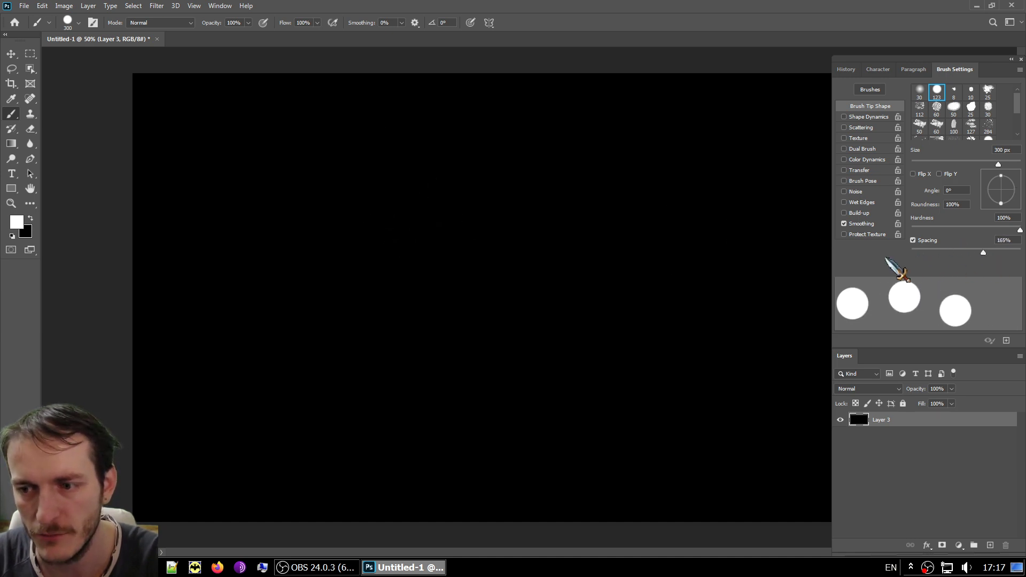
pyautogui.moveTo(627, 186)
pyautogui.mouseDown()
pyautogui.moveTo(446, 268)
pyautogui.moveTo(288, 367)
pyautogui.moveTo(638, 435)
pyautogui.moveTo(717, 383)
pyautogui.mouseUp()
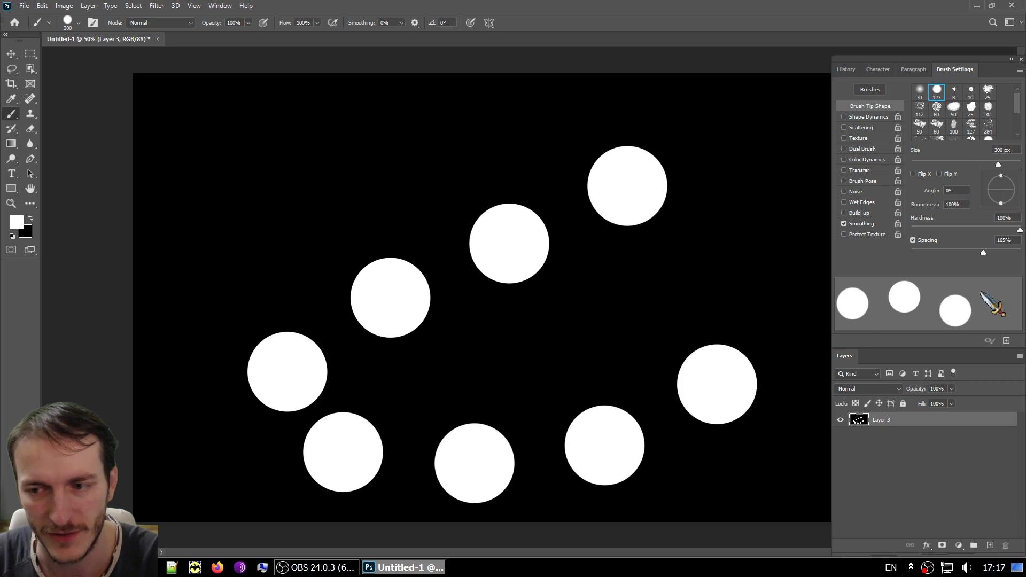
pyautogui.hotkey('ctrl', 'z')
pyautogui.moveTo(983, 253); pyautogui.dragTo(955, 252)
pyautogui.moveTo(704, 176); pyautogui.dragTo(402, 343)
pyautogui.hotkey('ctrl', 'z')
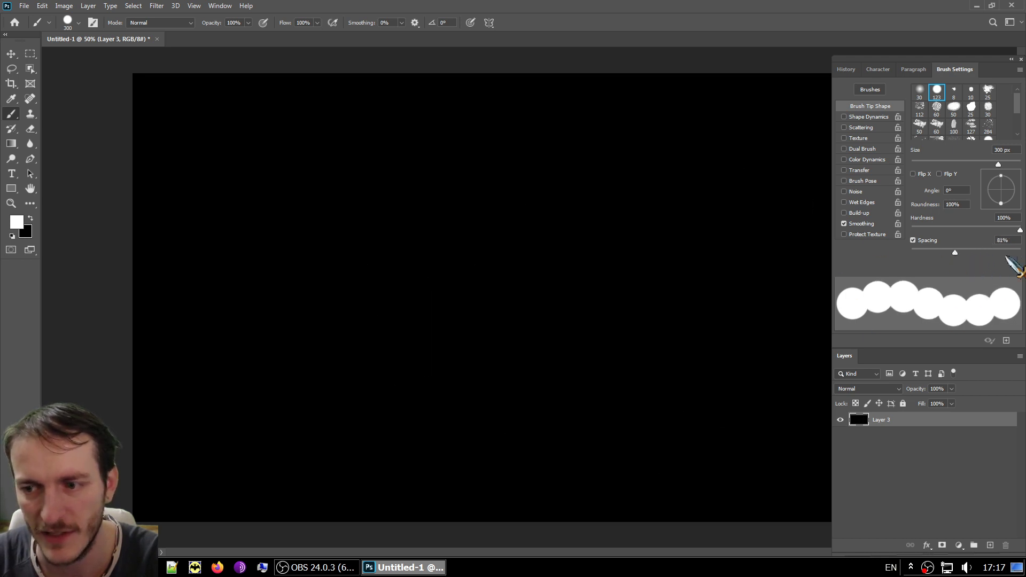
# Step: Settle brush spacing at 19% after testing 41%, undoing the test strokes
pyautogui.moveTo(955, 253); pyautogui.dragTo(933, 253)
pyautogui.moveTo(647, 130); pyautogui.dragTo(459, 256)
pyautogui.moveTo(384, 291); pyautogui.dragTo(369, 297)
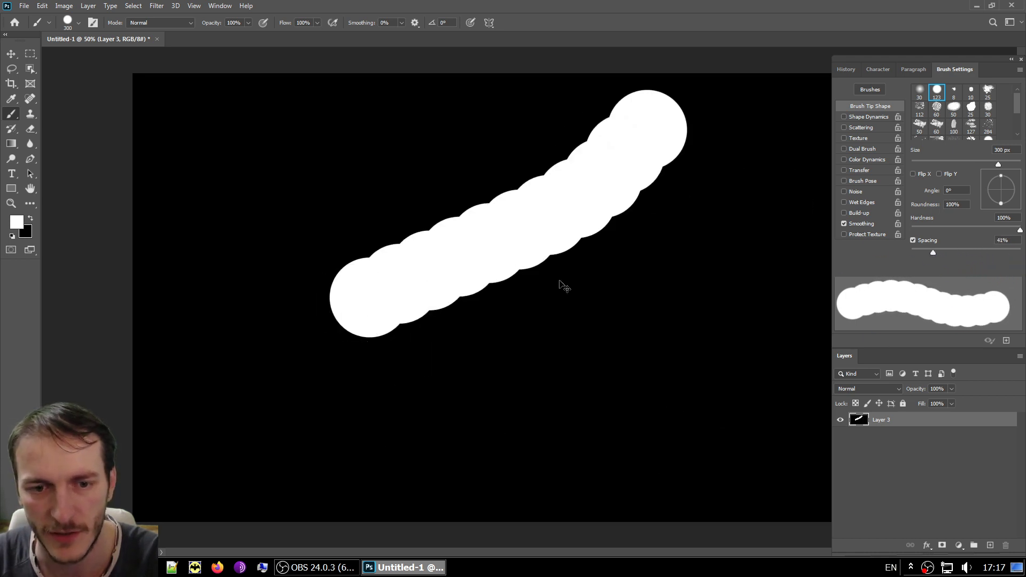
pyautogui.hotkey('ctrl', 'z')
pyautogui.moveTo(933, 252); pyautogui.dragTo(921, 252)
pyautogui.moveTo(603, 184); pyautogui.dragTo(311, 305)
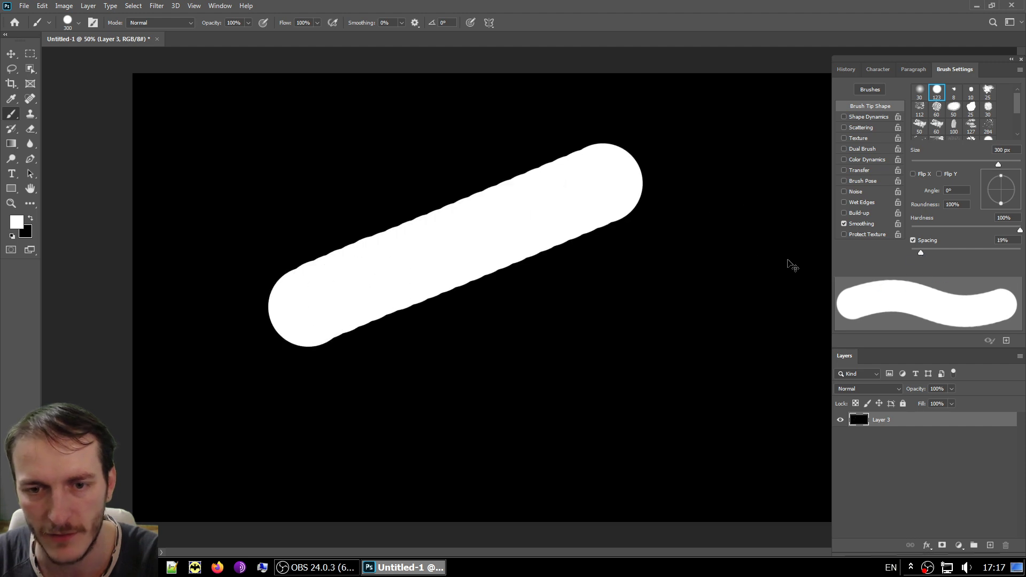
pyautogui.hotkey('ctrl', 'z')
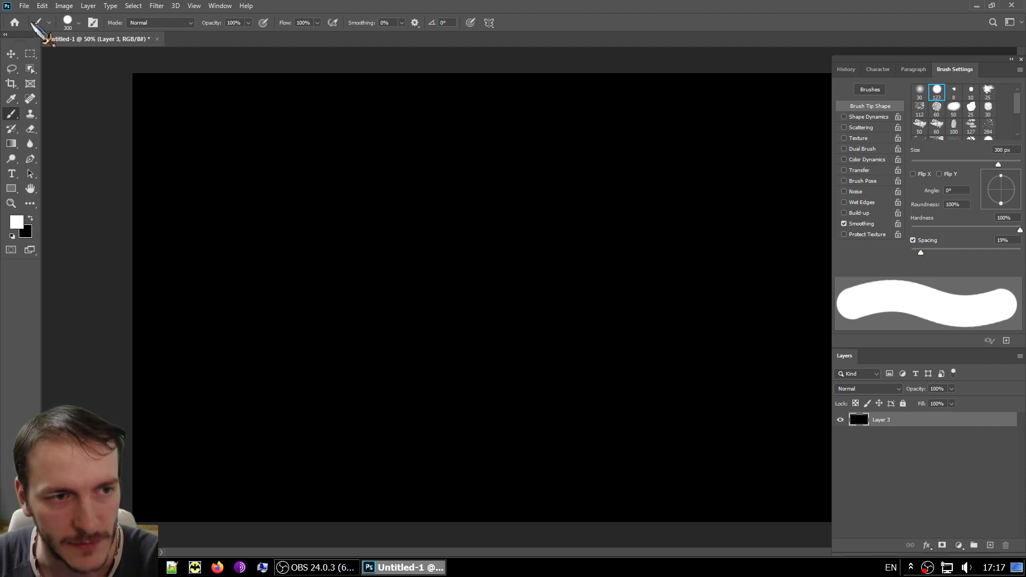
# Step: Switch to the Kyle's Inkbox - Classic Cartoonist brush preset and paint a test stroke
pyautogui.click(44, 23)
pyautogui.click(68, 24)
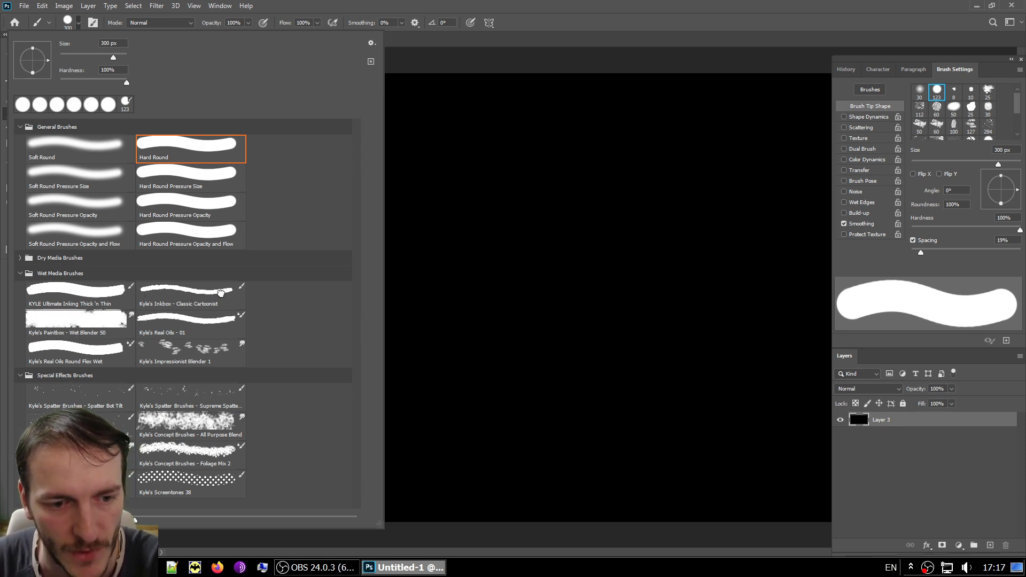
pyautogui.click(220, 293)
pyautogui.click(591, 231)
pyautogui.moveTo(649, 192); pyautogui.dragTo(356, 280)
# Step: Enlarge the textured brush to 600 px, paint large test strokes, and clear them
pyautogui.hotkey('ctrl', 'z')
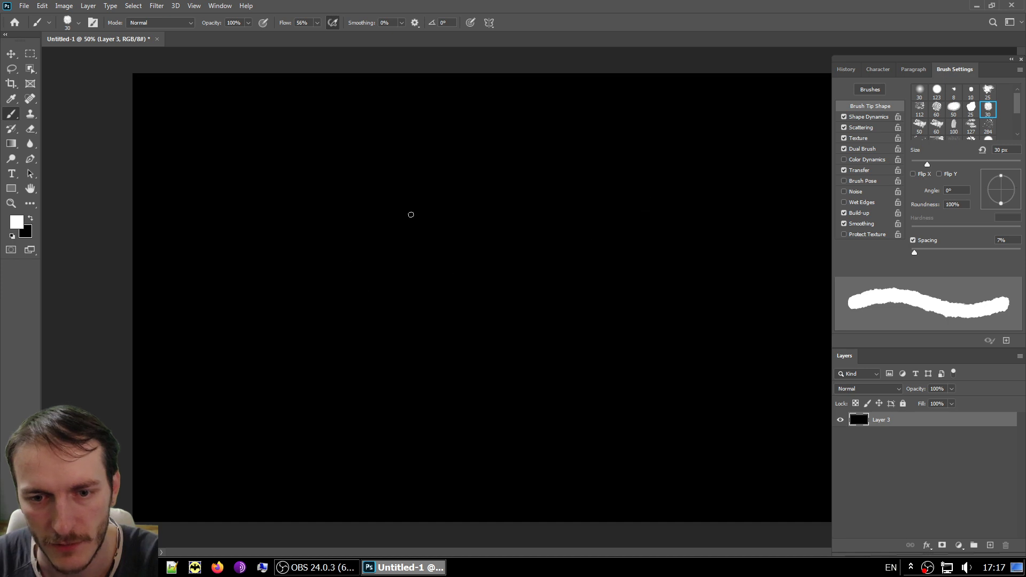
pyautogui.press(']')
pyautogui.press(']')
pyautogui.press(']')
pyautogui.press(']')
pyautogui.press(']')
pyautogui.press(']')
pyautogui.press(']')
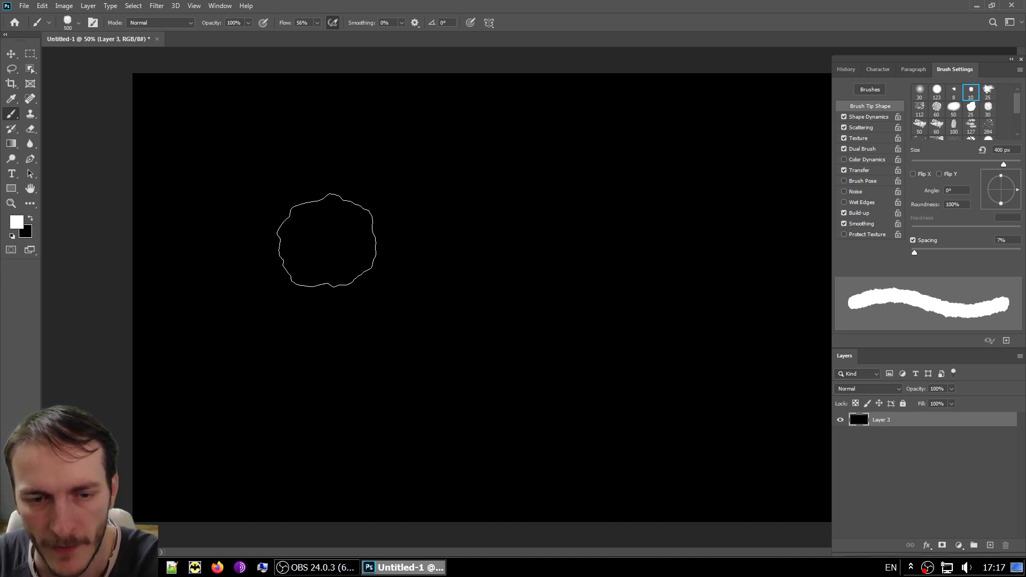
pyautogui.moveTo(280, 246); pyautogui.dragTo(461, 297)
pyautogui.hotkey('ctrl', 'z')
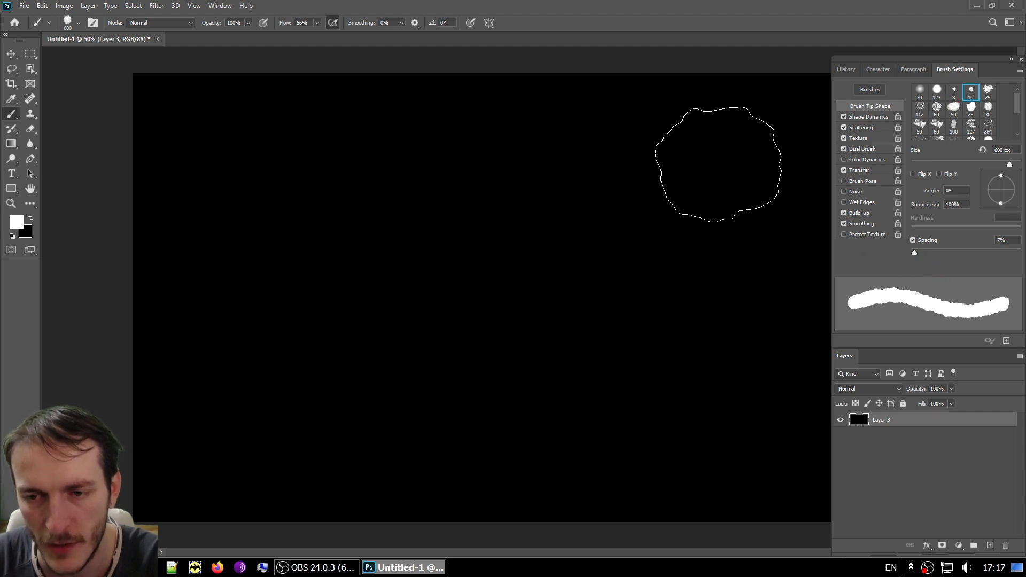
pyautogui.moveTo(713, 163); pyautogui.dragTo(224, 321)
pyautogui.moveTo(357, 132); pyautogui.dragTo(619, 407)
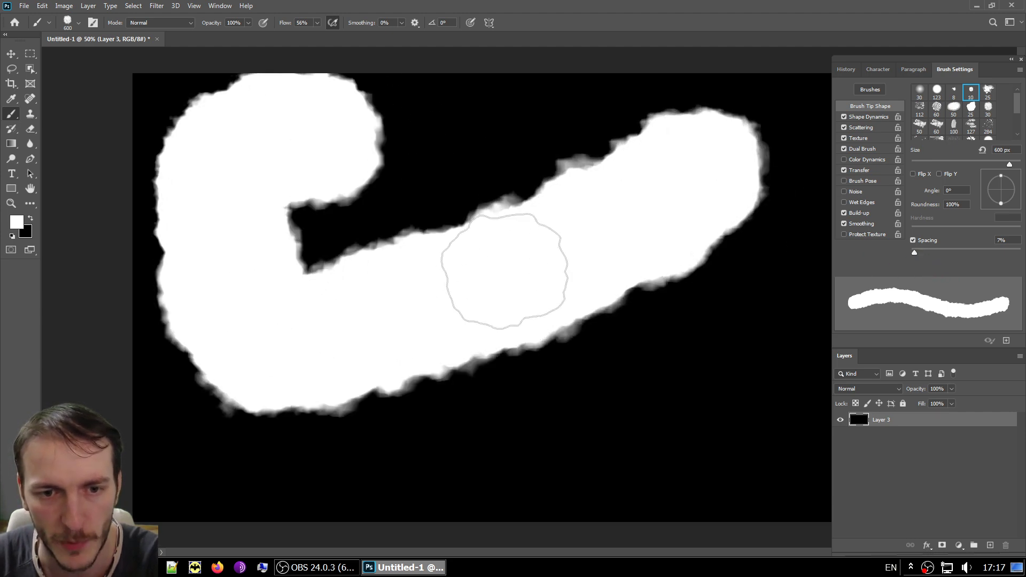
pyautogui.hotkey('ctrl', 'BackSpace')
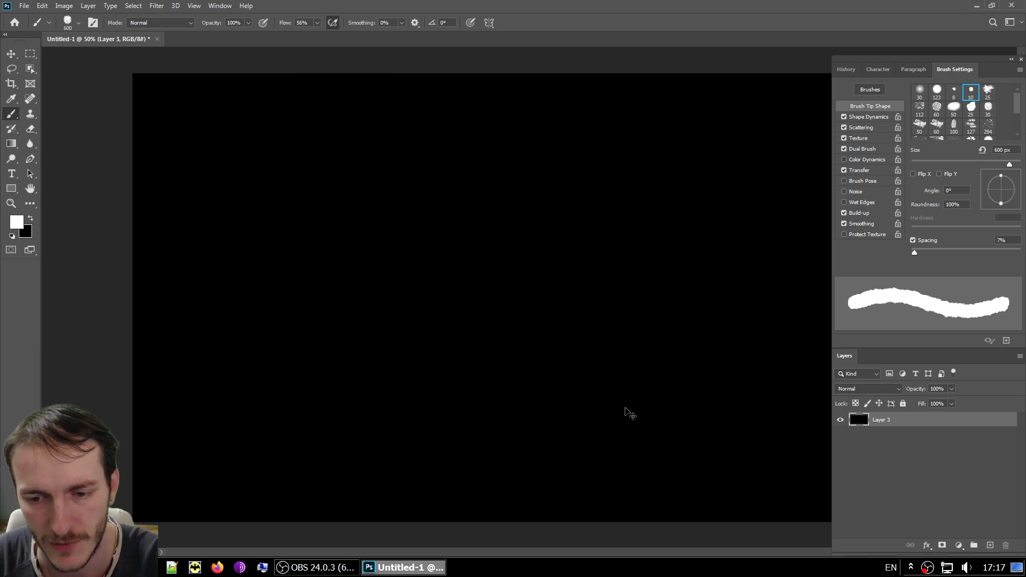
# Step: Shrink the brush to 300 px and check for lag with fast test strokes, undoing them
pyautogui.press('[')
pyautogui.press('[')
pyautogui.press('[')
pyautogui.moveTo(714, 129); pyautogui.dragTo(329, 363)
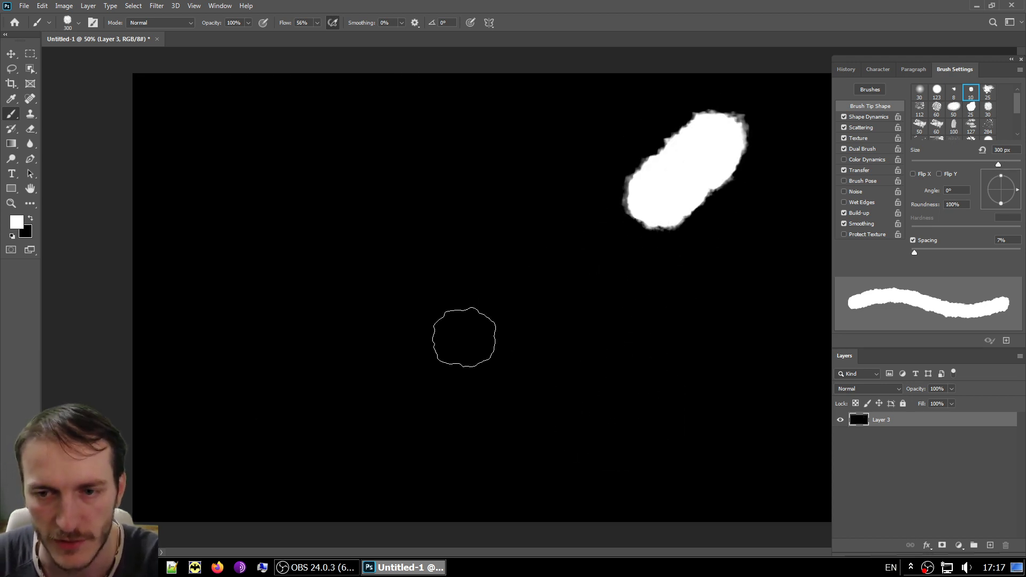
pyautogui.hotkey('ctrl', 'BackSpace')
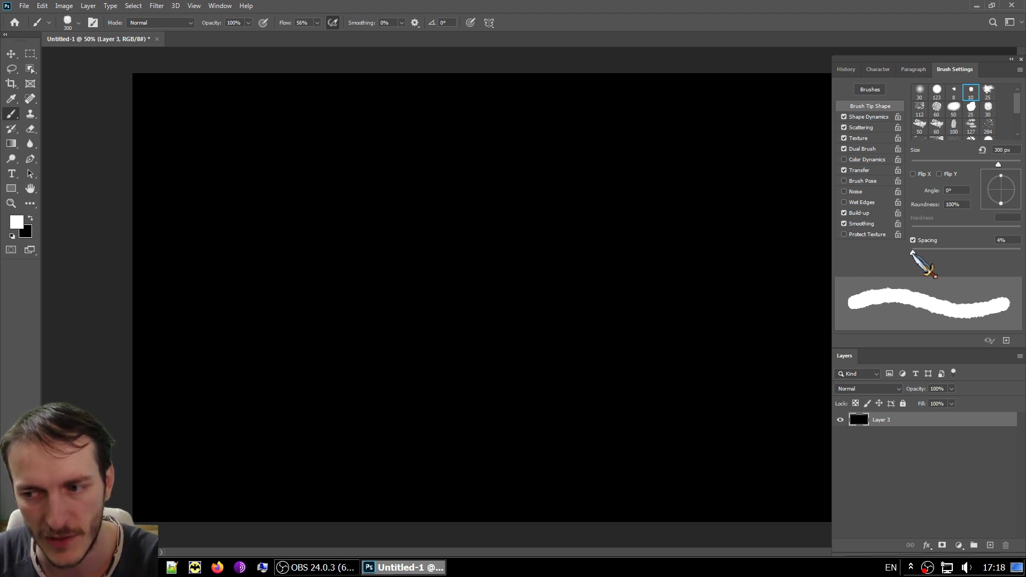
pyautogui.moveTo(752, 131)
pyautogui.mouseDown()
pyautogui.moveTo(197, 348)
pyautogui.moveTo(231, 68)
pyautogui.mouseUp()
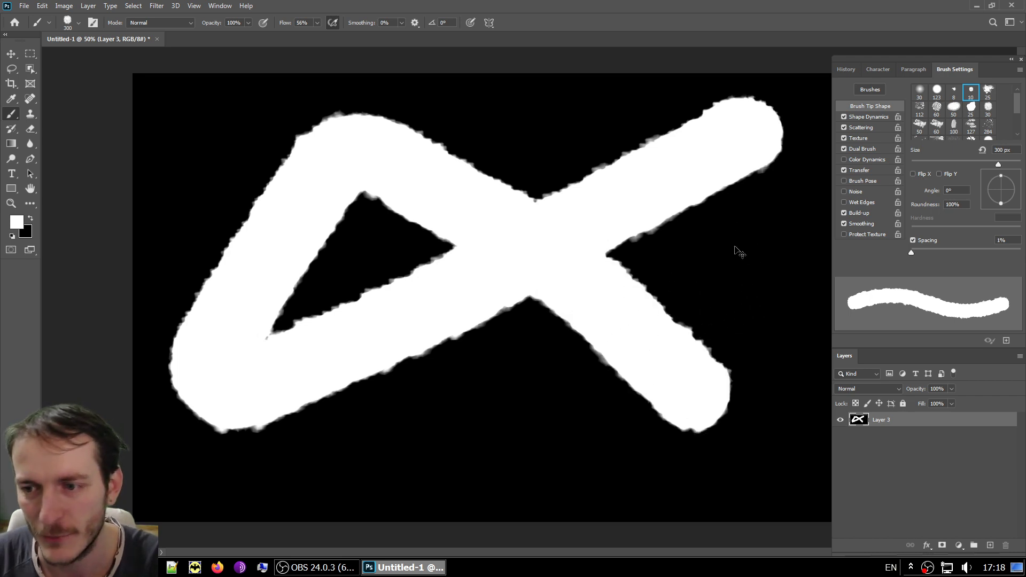
pyautogui.hotkey('ctrl', 'z')
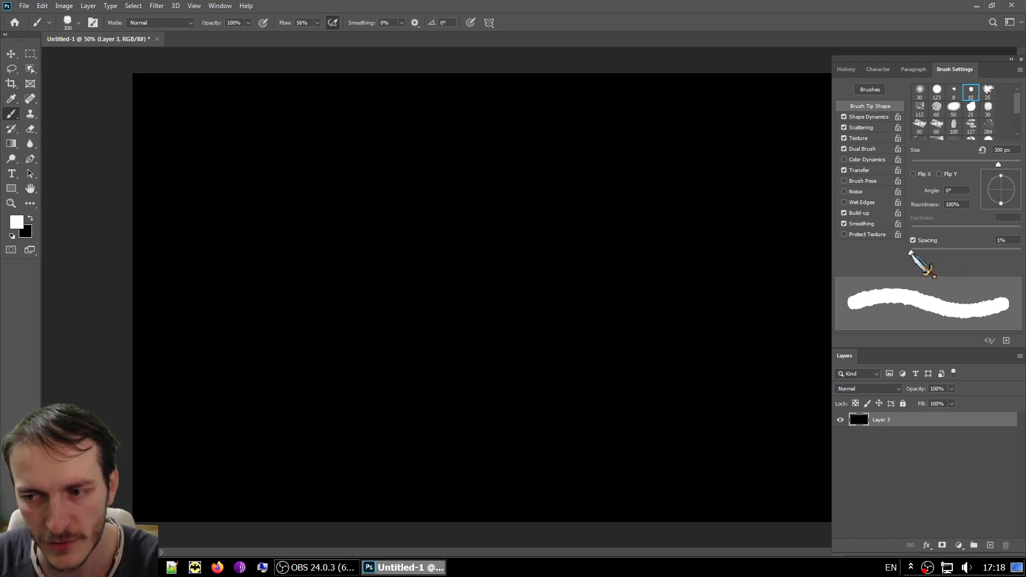
# Step: Test brush spacing at 64% and 35% with strokes on the canvas, undoing each
pyautogui.moveTo(913, 252); pyautogui.dragTo(945, 254)
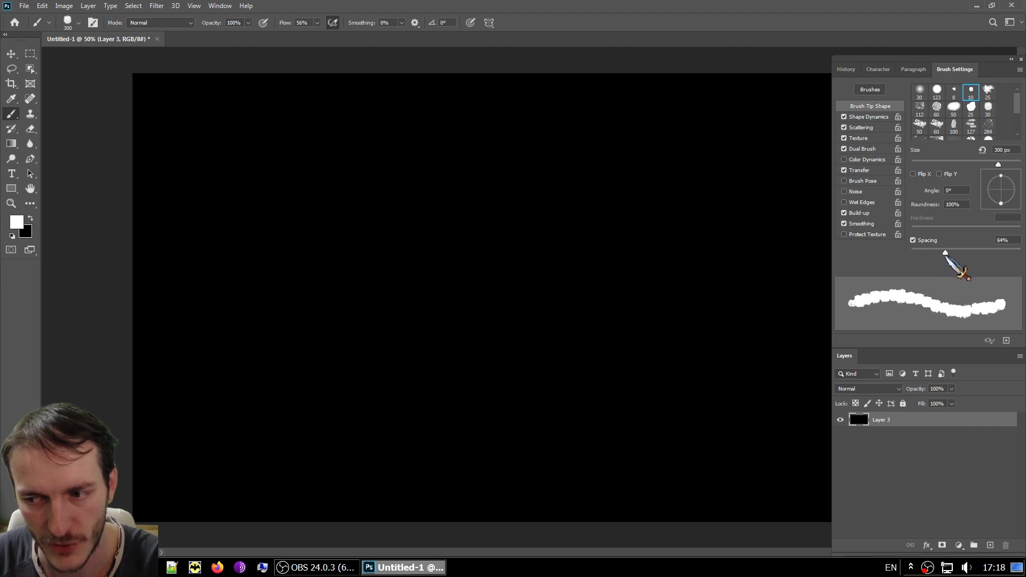
pyautogui.moveTo(683, 138); pyautogui.dragTo(562, 411)
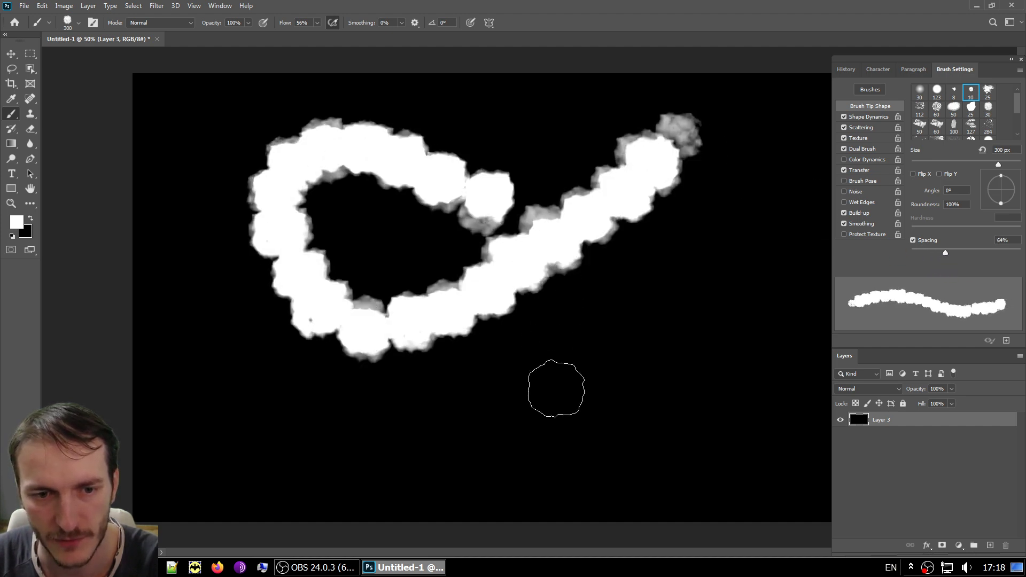
pyautogui.hotkey('ctrl', 'z')
pyautogui.moveTo(945, 252); pyautogui.dragTo(930, 252)
pyautogui.moveTo(609, 115); pyautogui.dragTo(230, 380)
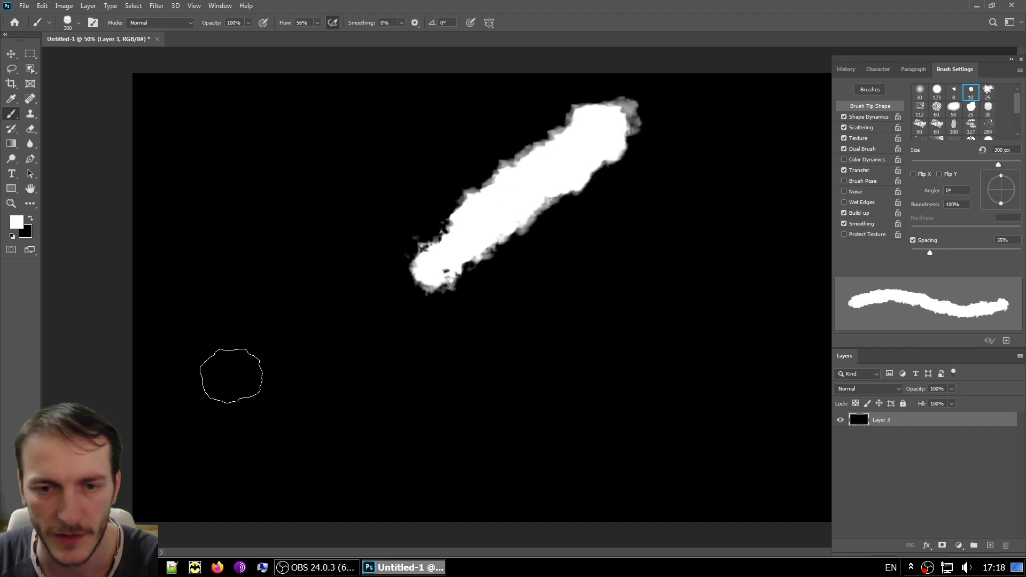
pyautogui.hotkey('ctrl', 'z')
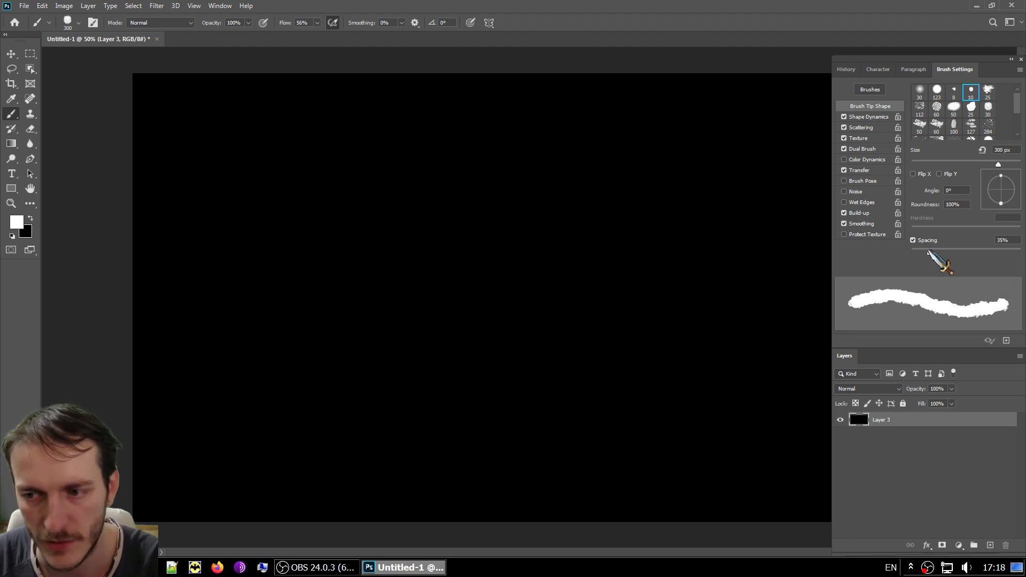
# Step: Test another stroke at 35%, then 10% spacing, undo it, and set spacing to 1%
pyautogui.moveTo(767, 144); pyautogui.dragTo(794, 350)
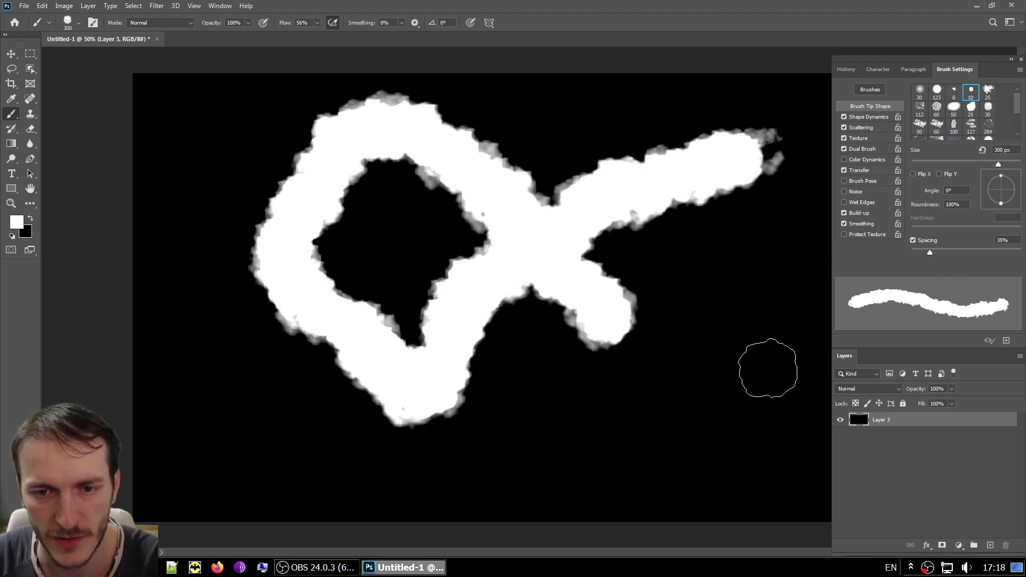
pyautogui.hotkey('ctrl', 'z')
pyautogui.moveTo(928, 250); pyautogui.dragTo(915, 251)
pyautogui.moveTo(632, 133)
pyautogui.mouseDown()
pyautogui.moveTo(481, 314)
pyautogui.moveTo(378, 355)
pyautogui.mouseUp()
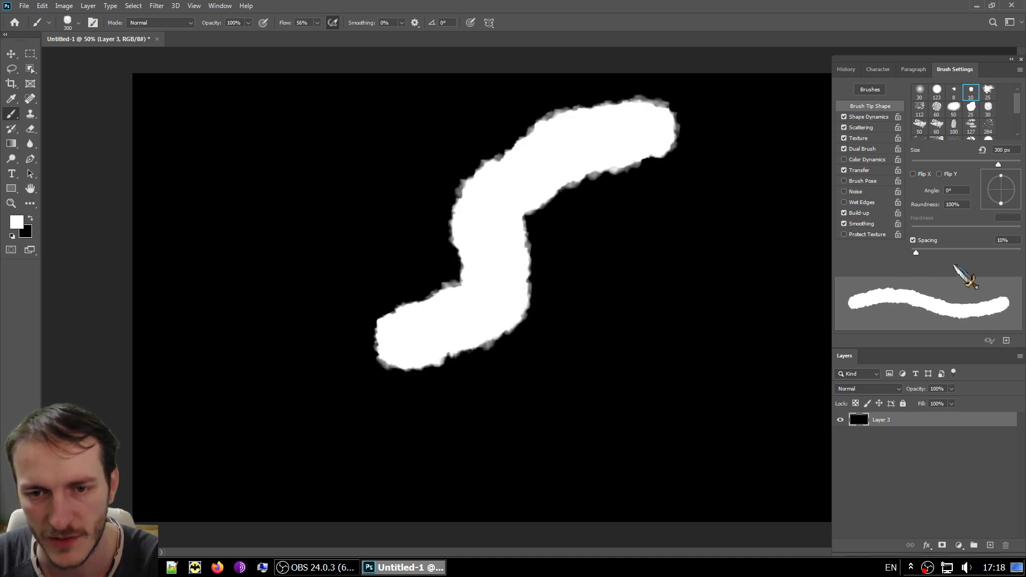
pyautogui.hotkey('ctrl', 'z')
pyautogui.moveTo(916, 253); pyautogui.dragTo(908, 251)
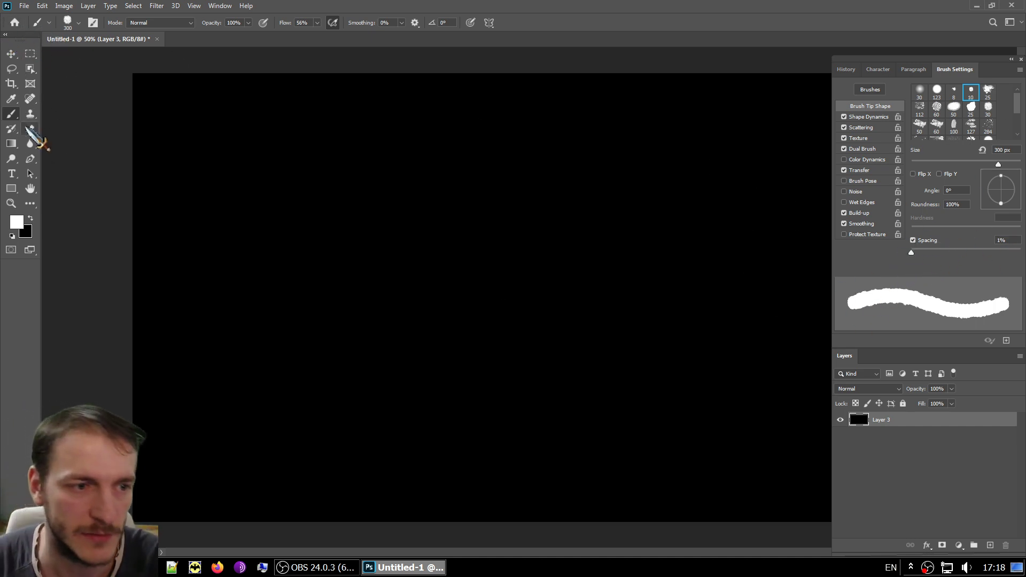
# Step: Reset all tools to their defaults from the tool preset icon's Reset All Tools option
pyautogui.rightClick(38, 23)
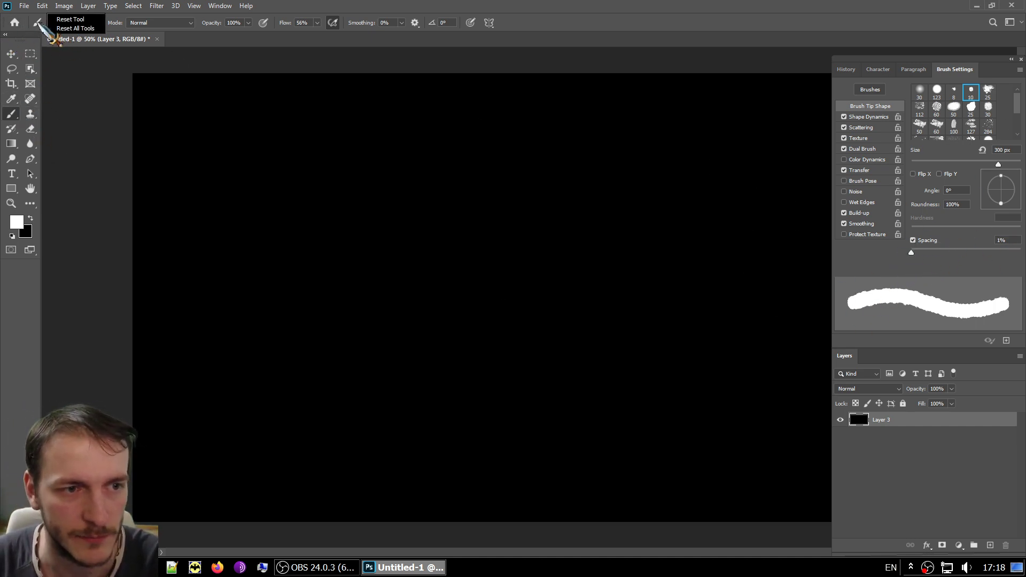
pyautogui.click(78, 29)
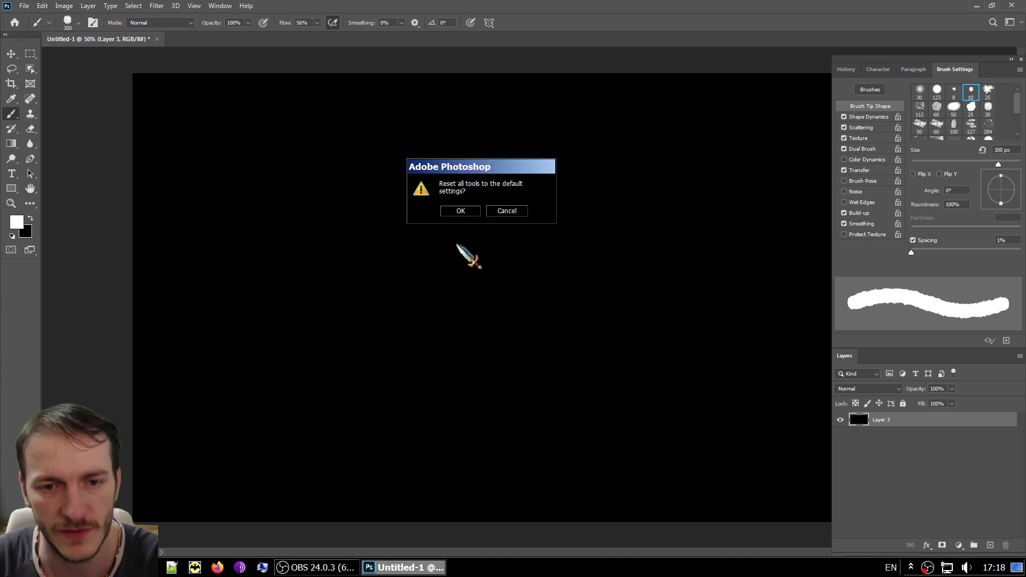
pyautogui.click(461, 210)
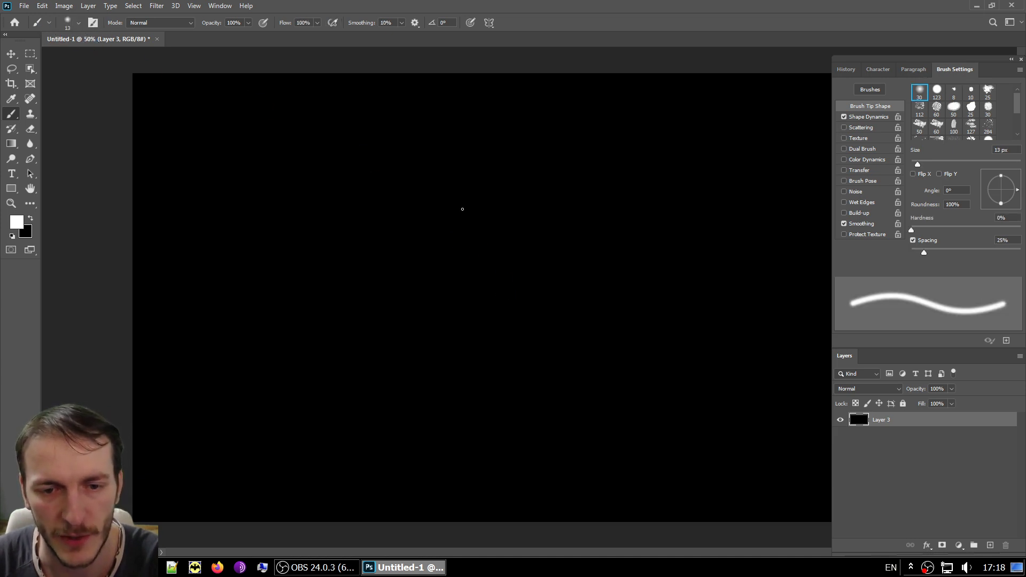
pyautogui.click(42, 6)
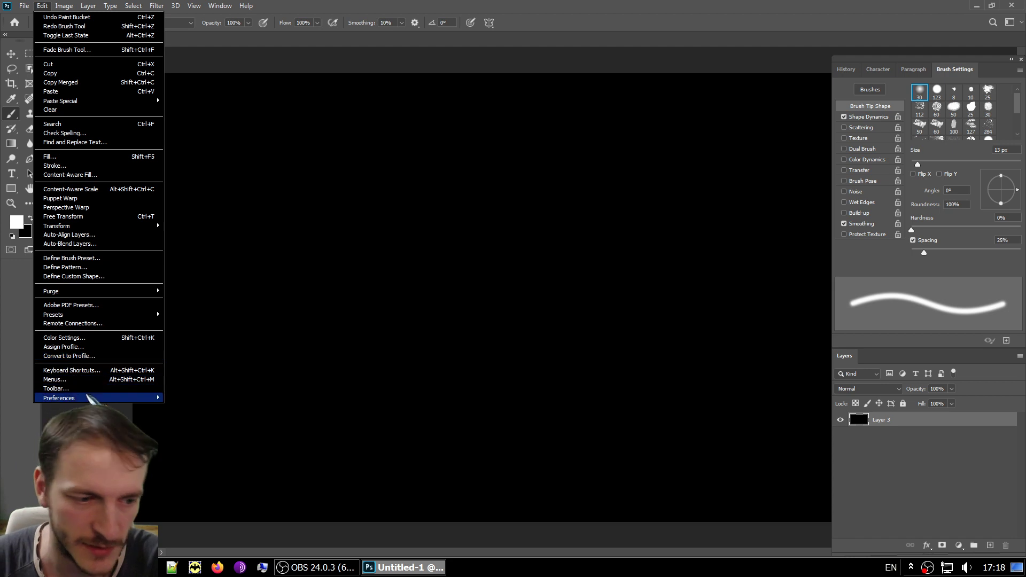
pyautogui.moveTo(59, 398)
pyautogui.click(238, 294)
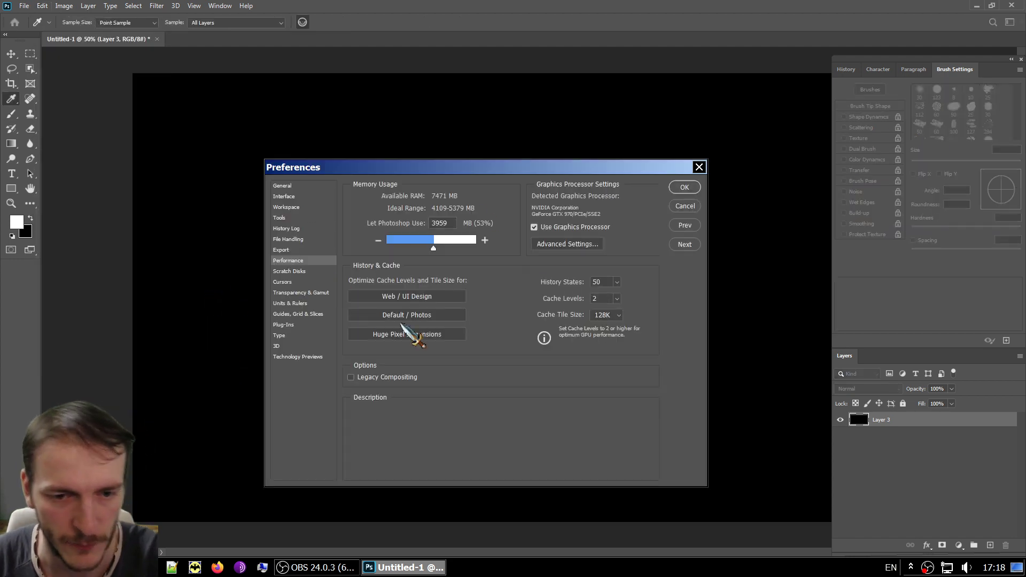
pyautogui.click(681, 206)
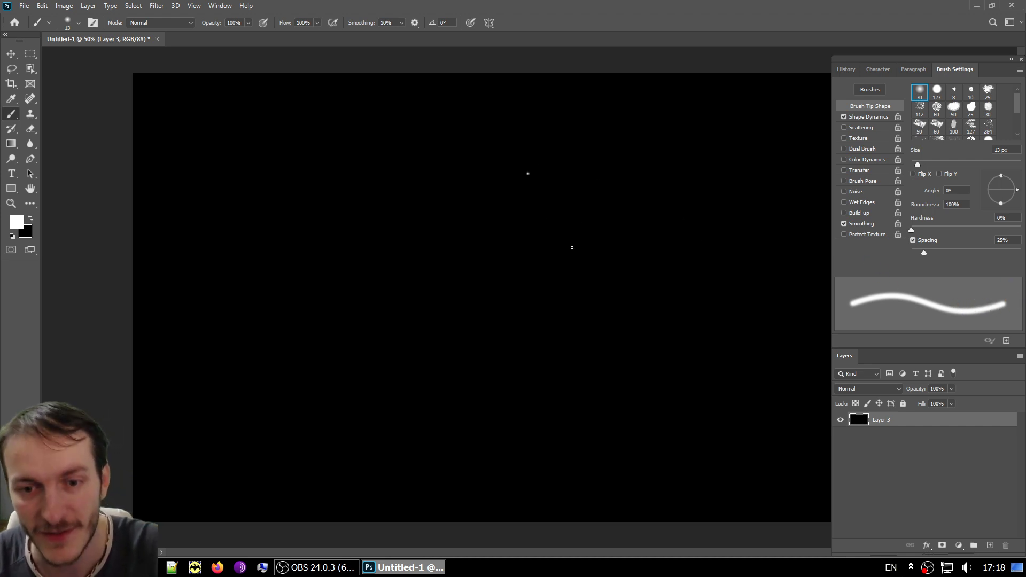
# Step: Enlarge the brush with ] and test strokes at default and 100% spacing, undoing each
pyautogui.press(']')
pyautogui.press(']')
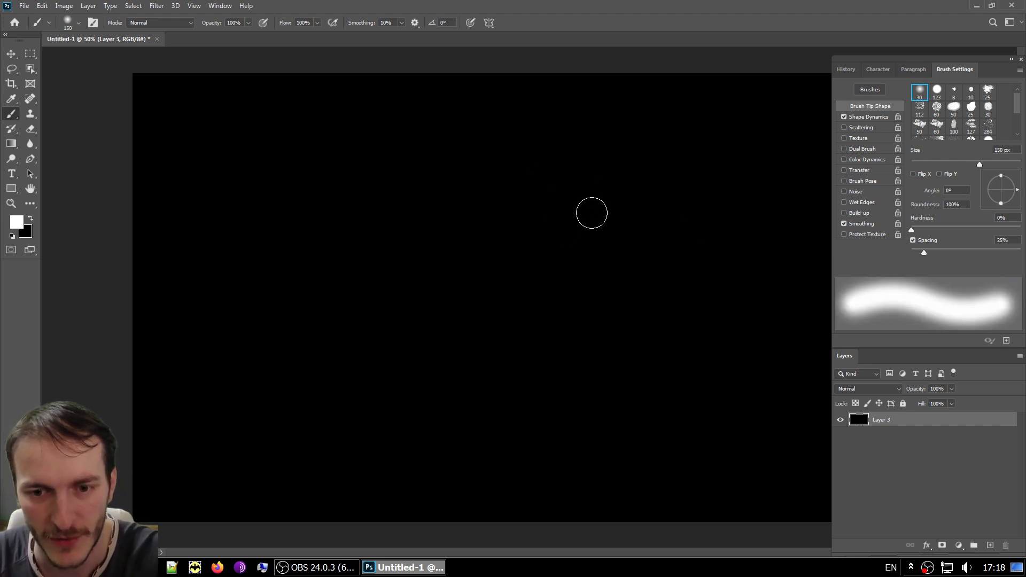
pyautogui.moveTo(642, 165); pyautogui.dragTo(568, 249)
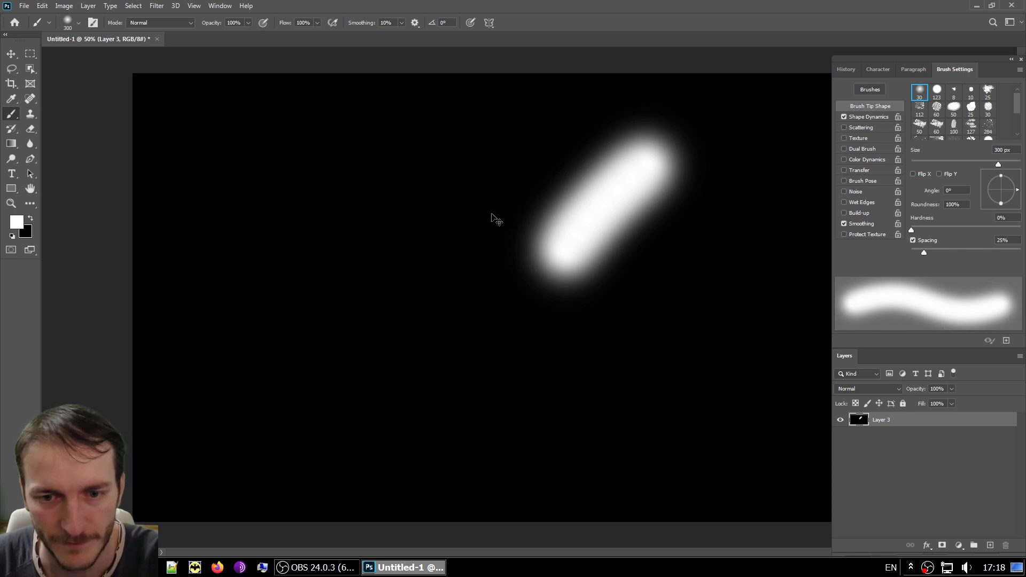
pyautogui.hotkey('ctrl', 'z')
pyautogui.moveTo(924, 253); pyautogui.dragTo(965, 253)
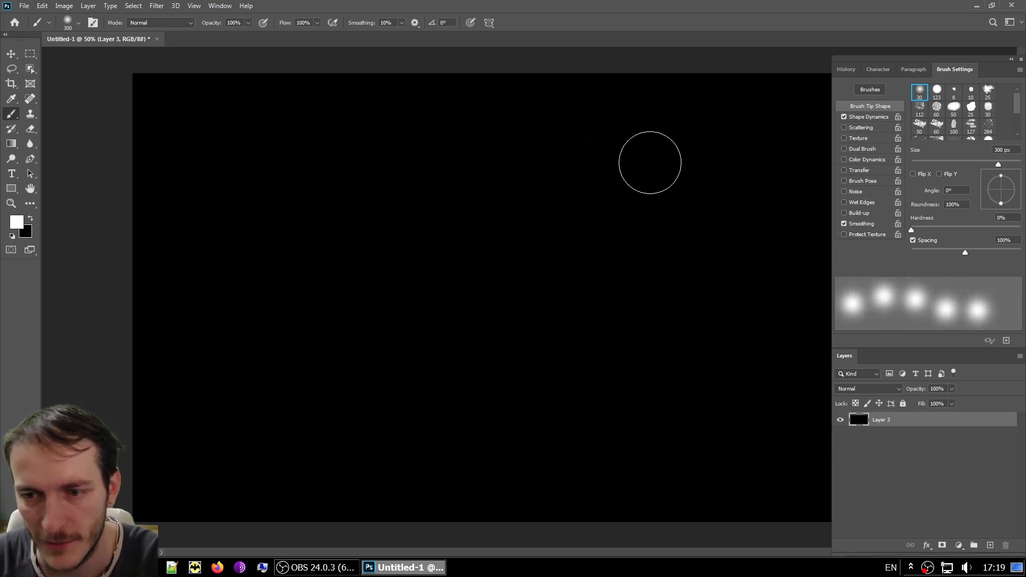
pyautogui.moveTo(651, 162); pyautogui.dragTo(195, 354)
pyautogui.hotkey('ctrl', 'z')
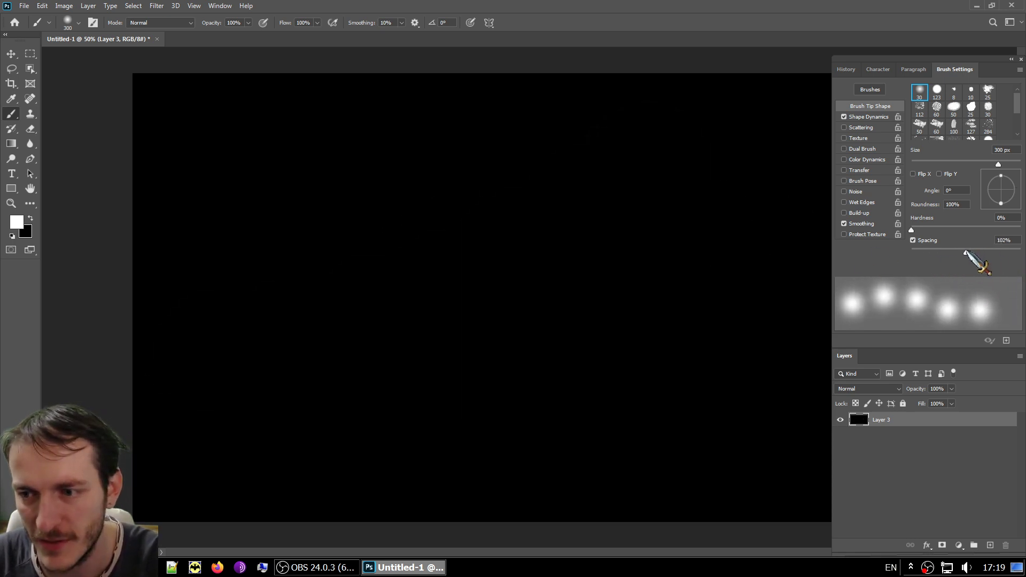
# Step: Test brush spacing at 133%, 32% and 46% with strokes, undoing each one
pyautogui.moveTo(966, 253); pyautogui.dragTo(975, 252)
pyautogui.moveTo(649, 106)
pyautogui.mouseDown()
pyautogui.moveTo(528, 219)
pyautogui.moveTo(326, 304)
pyautogui.moveTo(303, 191)
pyautogui.mouseUp()
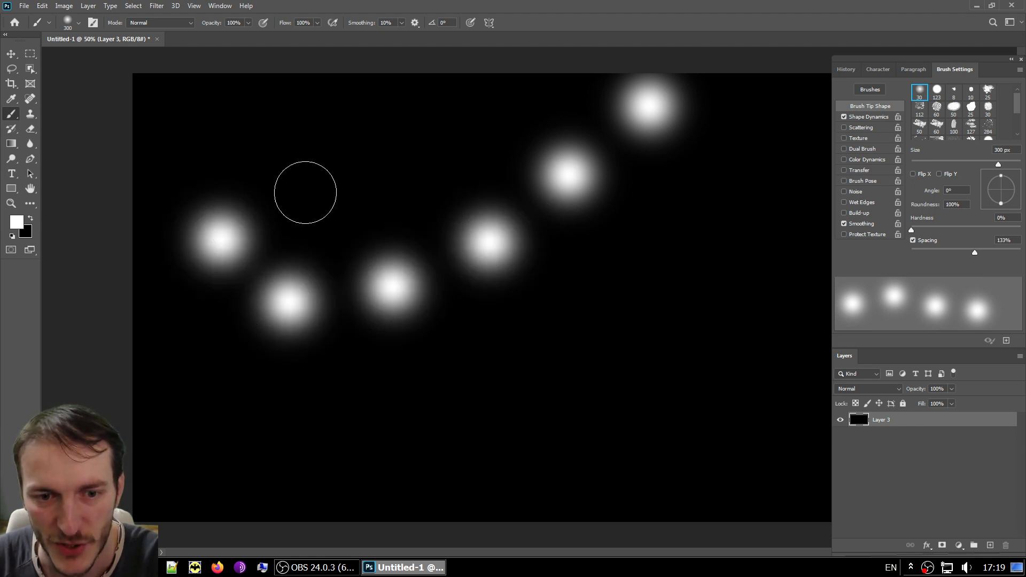
pyautogui.hotkey('ctrl', 'z')
pyautogui.moveTo(974, 253); pyautogui.dragTo(928, 253)
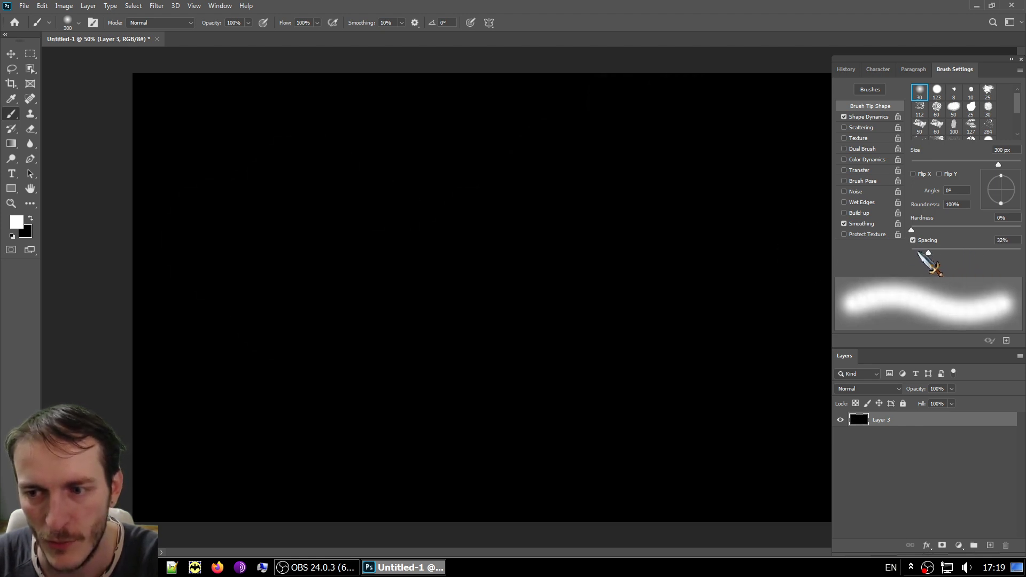
pyautogui.moveTo(650, 162)
pyautogui.mouseDown()
pyautogui.moveTo(331, 315)
pyautogui.moveTo(195, 265)
pyautogui.mouseUp()
pyautogui.hotkey('ctrl', 'z')
pyautogui.moveTo(928, 253); pyautogui.dragTo(936, 253)
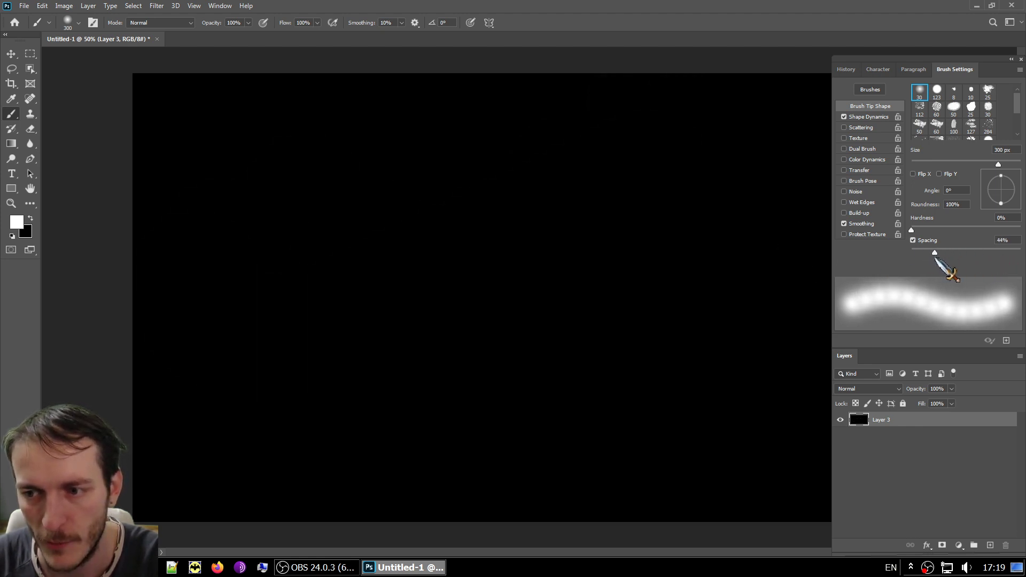
pyautogui.moveTo(759, 174)
pyautogui.mouseDown()
pyautogui.moveTo(475, 332)
pyautogui.moveTo(294, 153)
pyautogui.moveTo(591, 394)
pyautogui.moveTo(684, 382)
pyautogui.mouseUp()
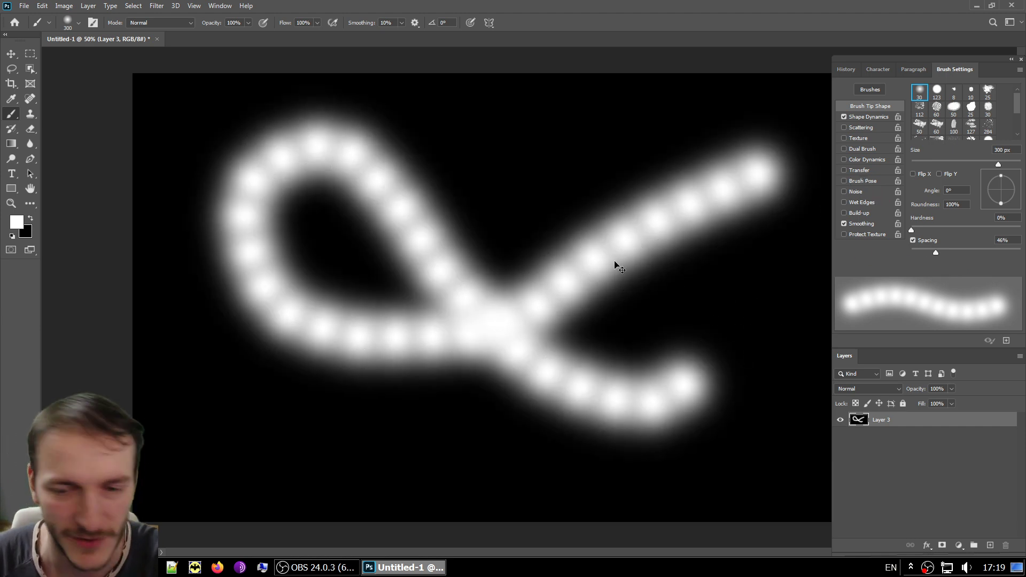
pyautogui.hotkey('ctrl', 'z')
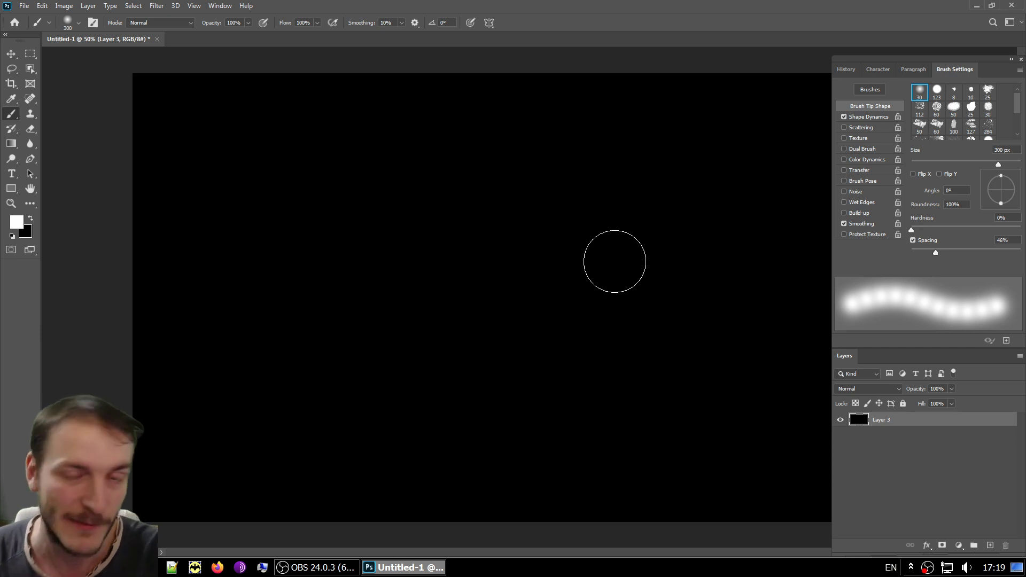